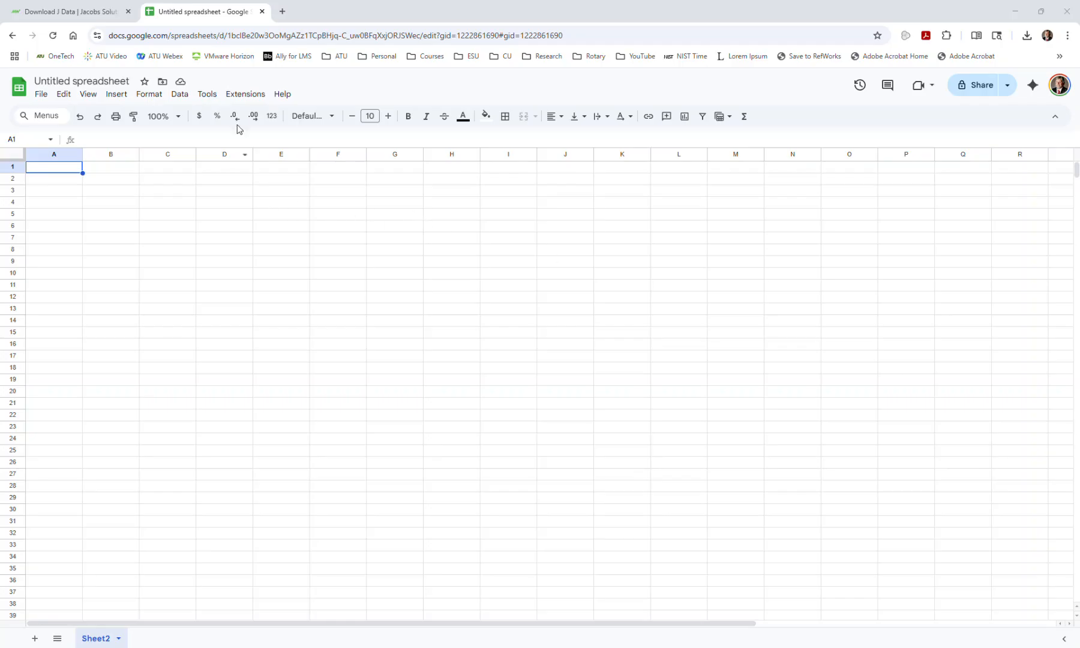
pyautogui.click(247, 96)
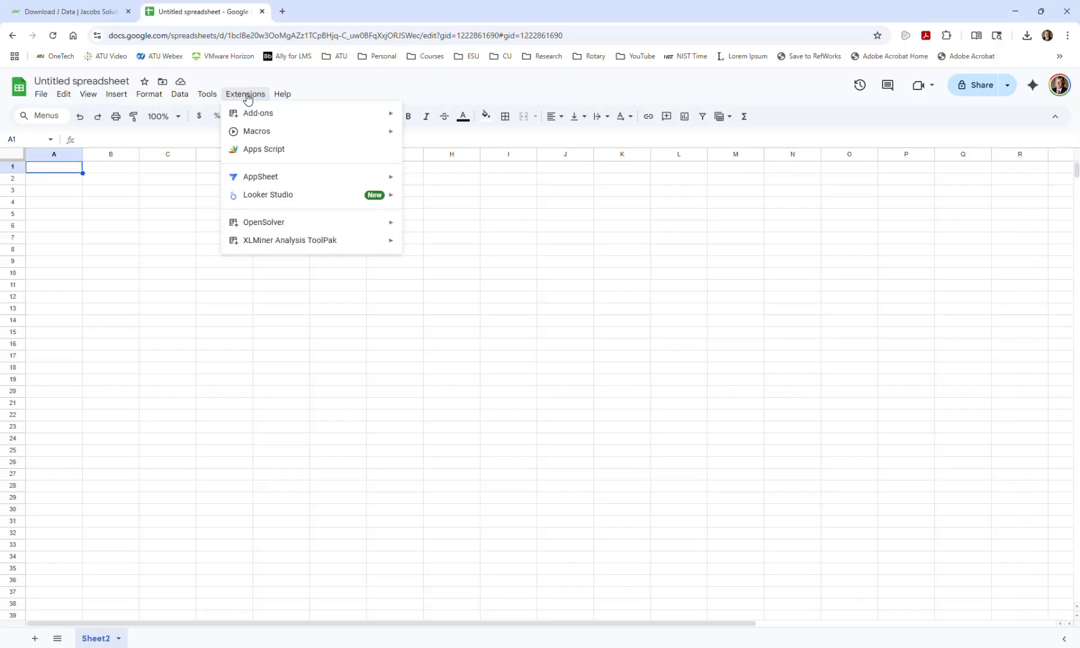
pyautogui.moveTo(257, 116)
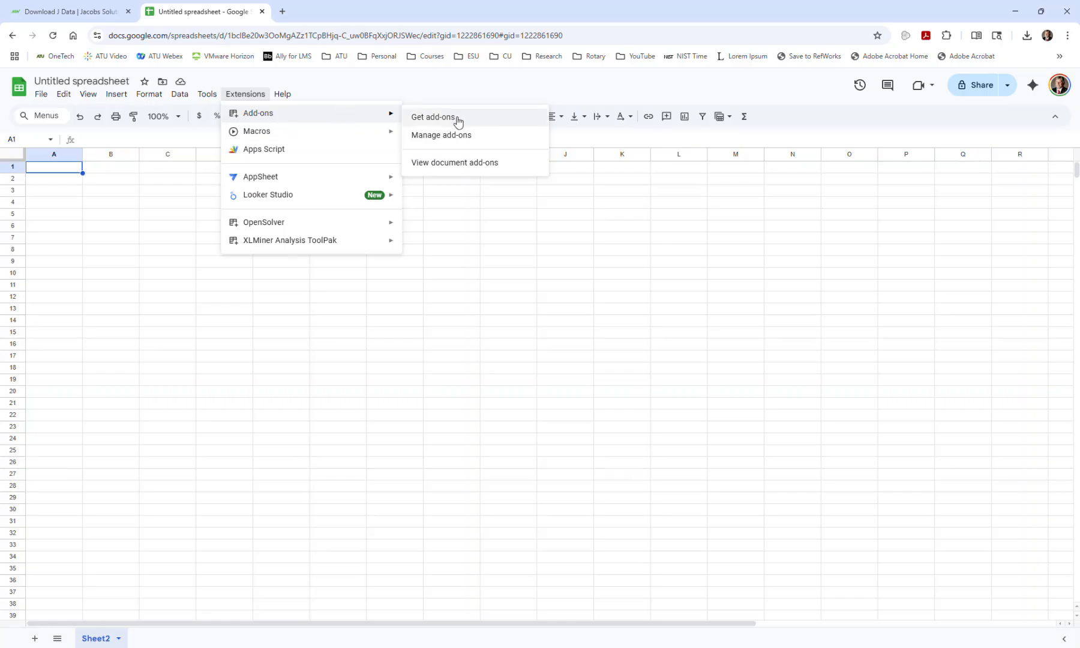
pyautogui.moveTo(278, 227)
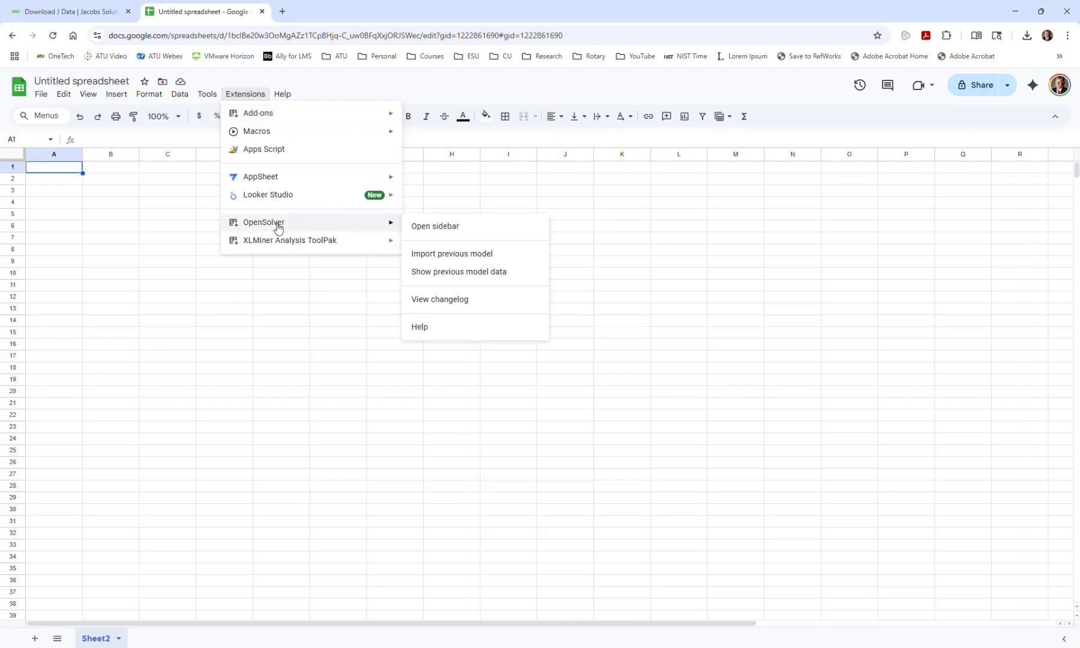
pyautogui.moveTo(271, 246)
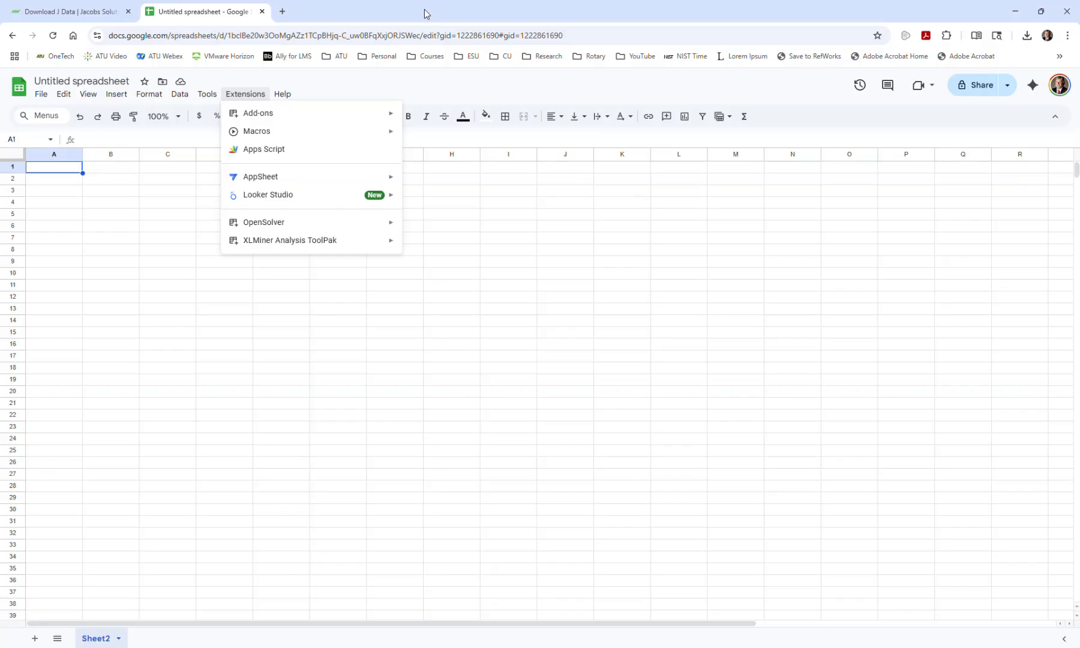
pyautogui.click(436, 190)
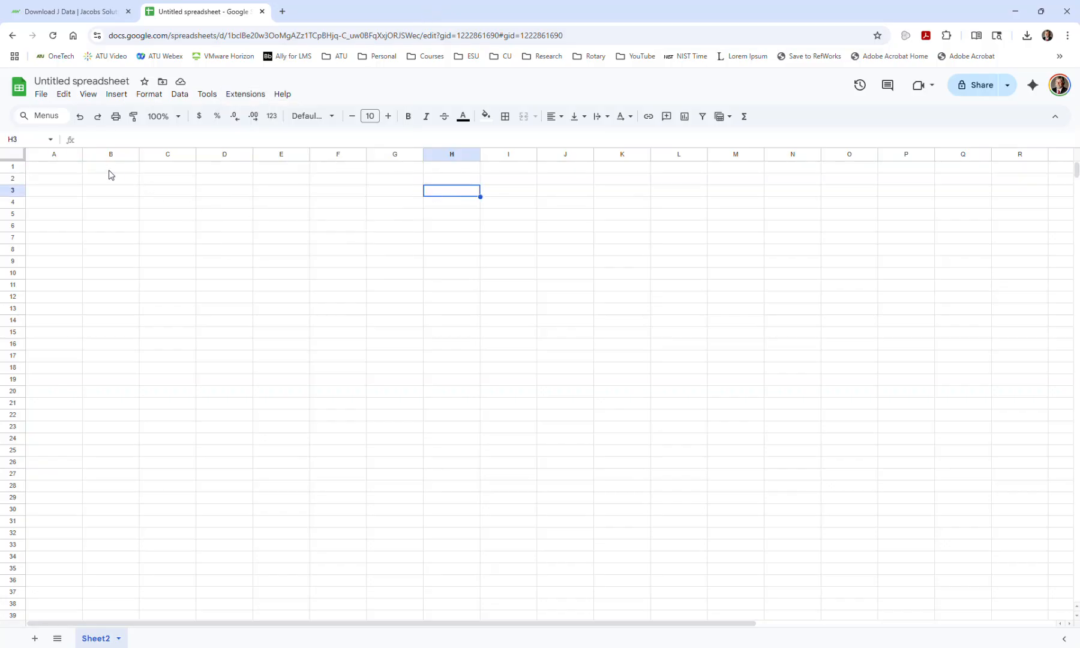
pyautogui.click(69, 170)
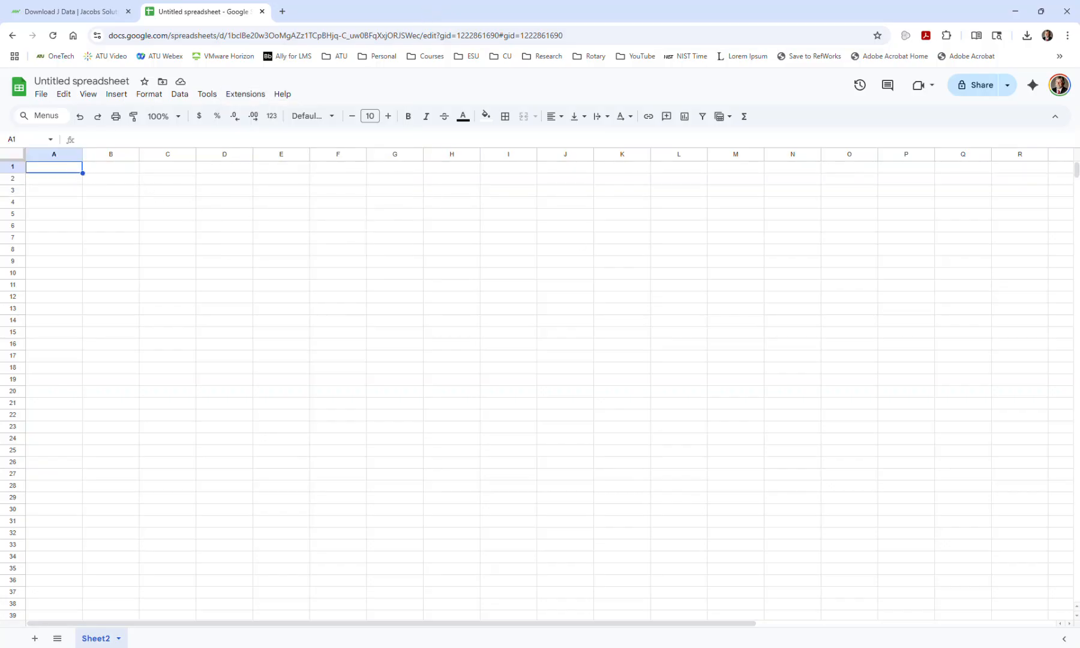
# Switch to the Excel workbook and copy the Date, SPX, STE and J data in A1:D54.
pyautogui.moveTo(1079, 31); pyautogui.dragTo(802, 31)
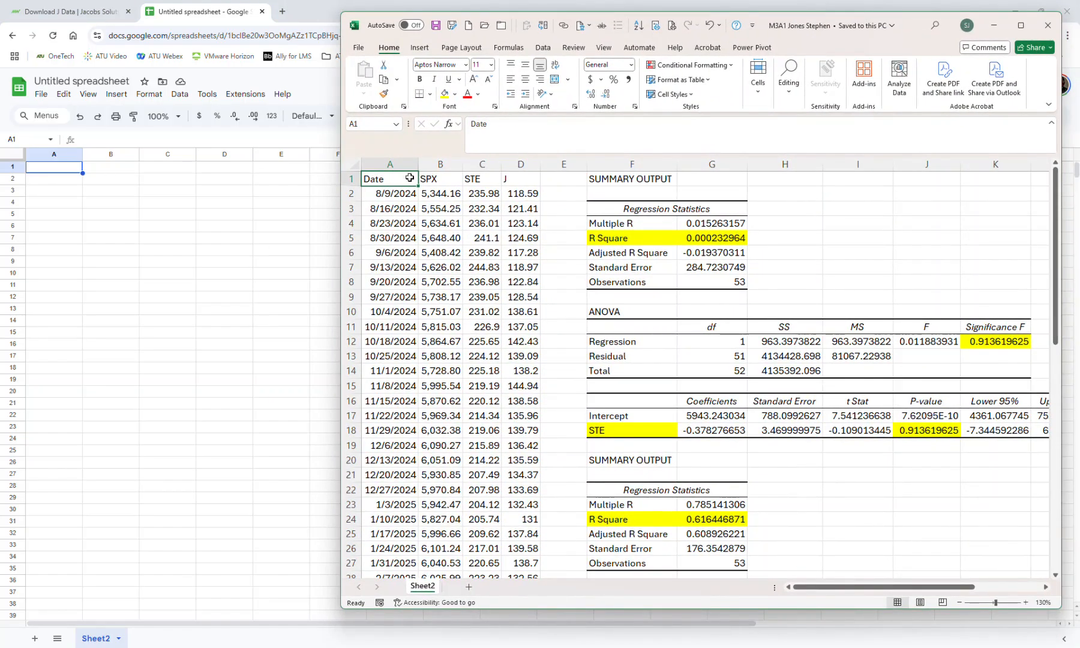
pyautogui.keyDown('shift'); pyautogui.click(510, 179); pyautogui.keyUp('shift')
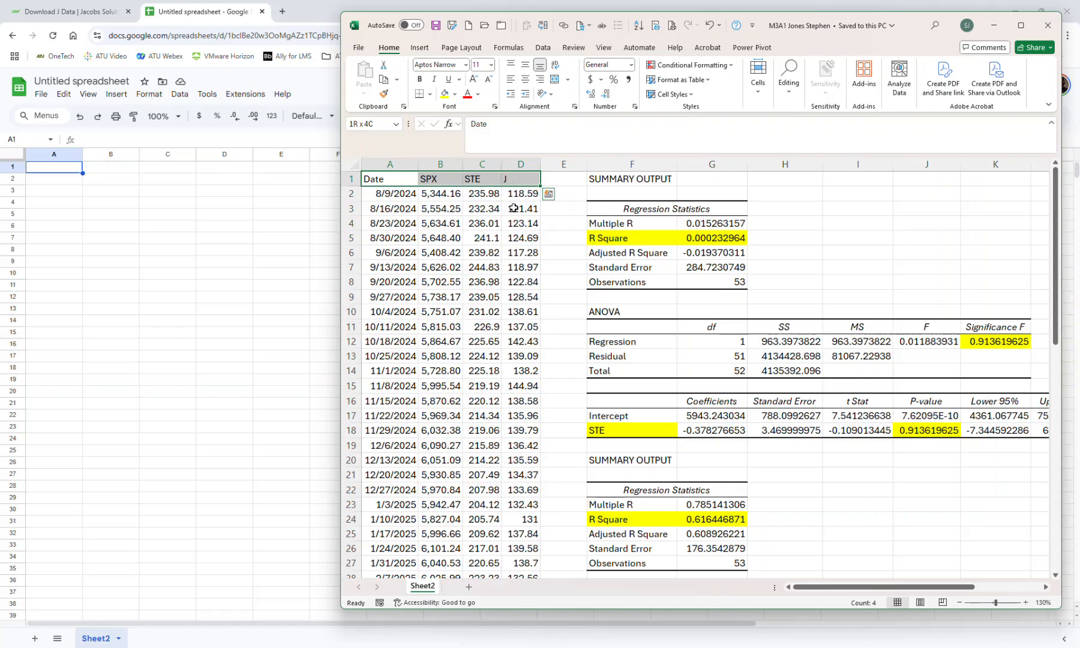
pyautogui.scroll(-10, 523, 236)
pyautogui.keyDown('shift'); pyautogui.click(524, 526); pyautogui.keyUp('shift')
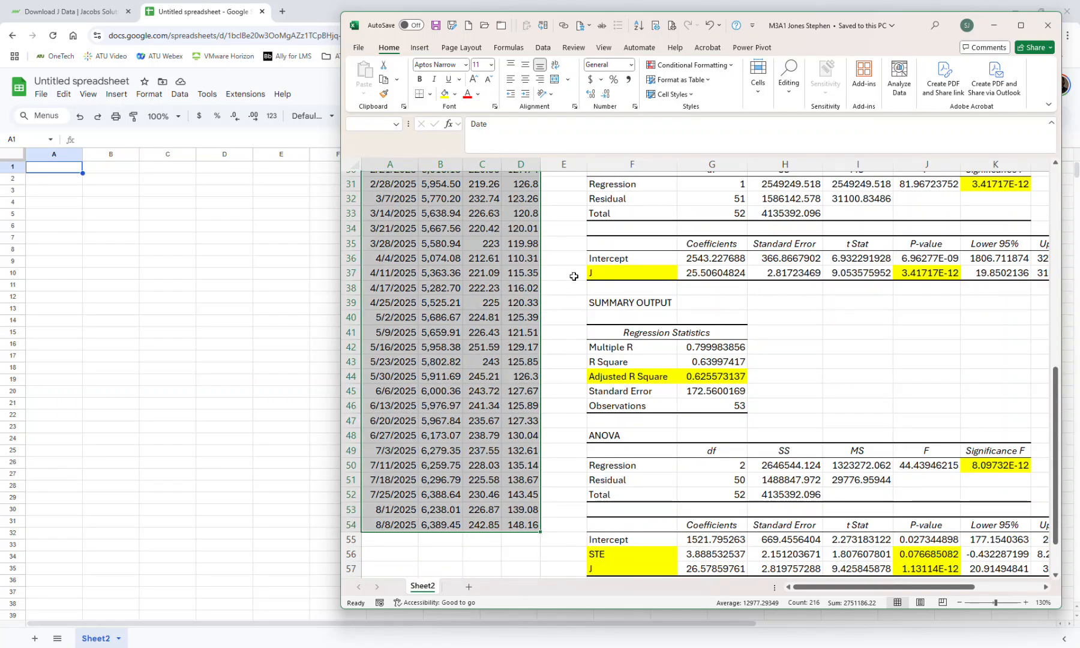
pyautogui.rightClick(491, 260)
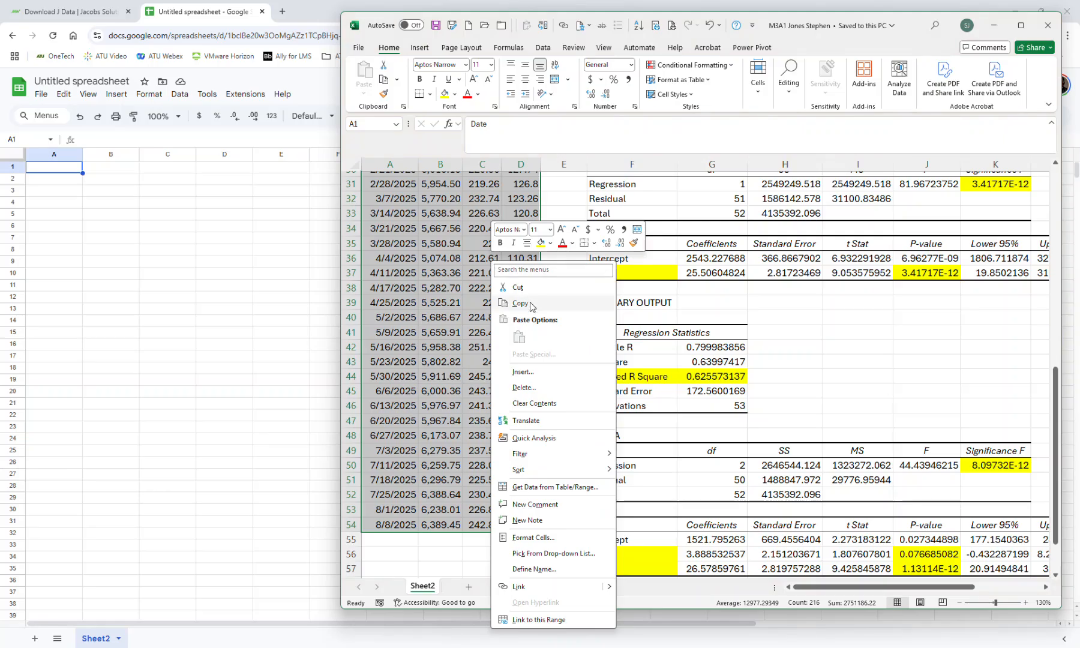
pyautogui.click(528, 299)
pyautogui.scroll(10, 390, 310)
# Switch back to the blank Google Sheets spreadsheet and paste the copied data starting at cell A1.
pyautogui.click(111, 201)
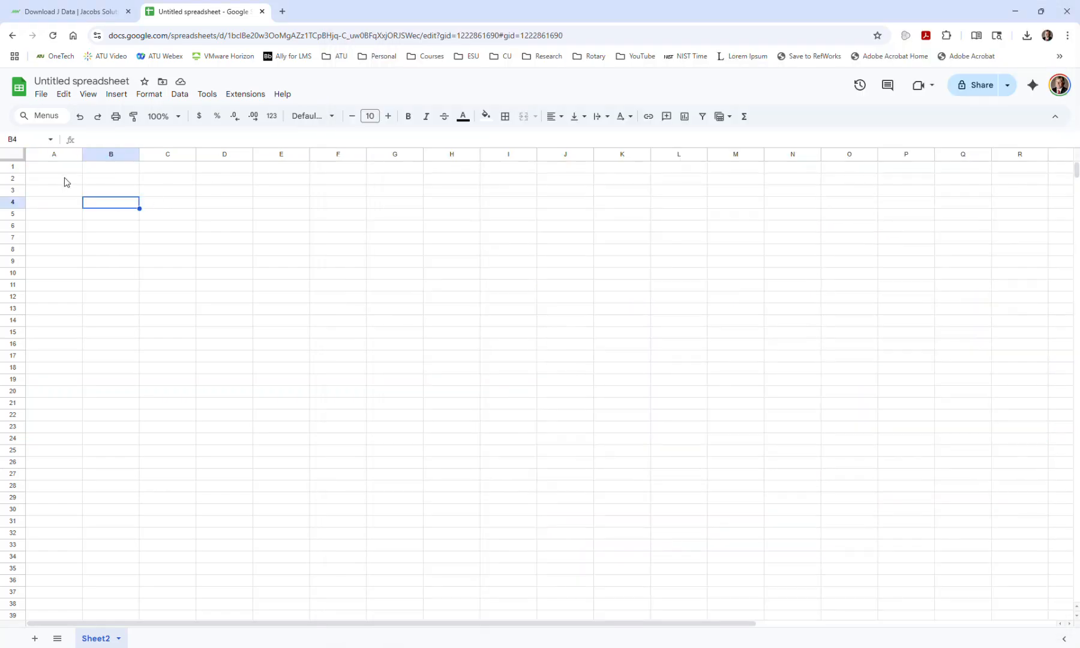
pyautogui.click(57, 171)
pyautogui.rightClick(56, 169)
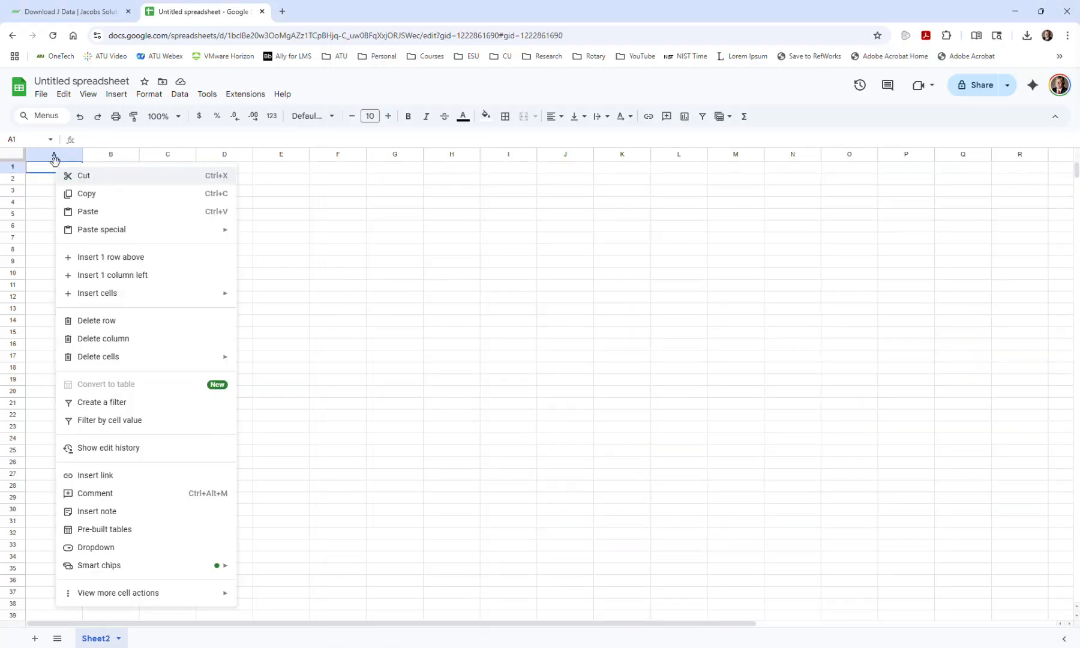
pyautogui.click(84, 215)
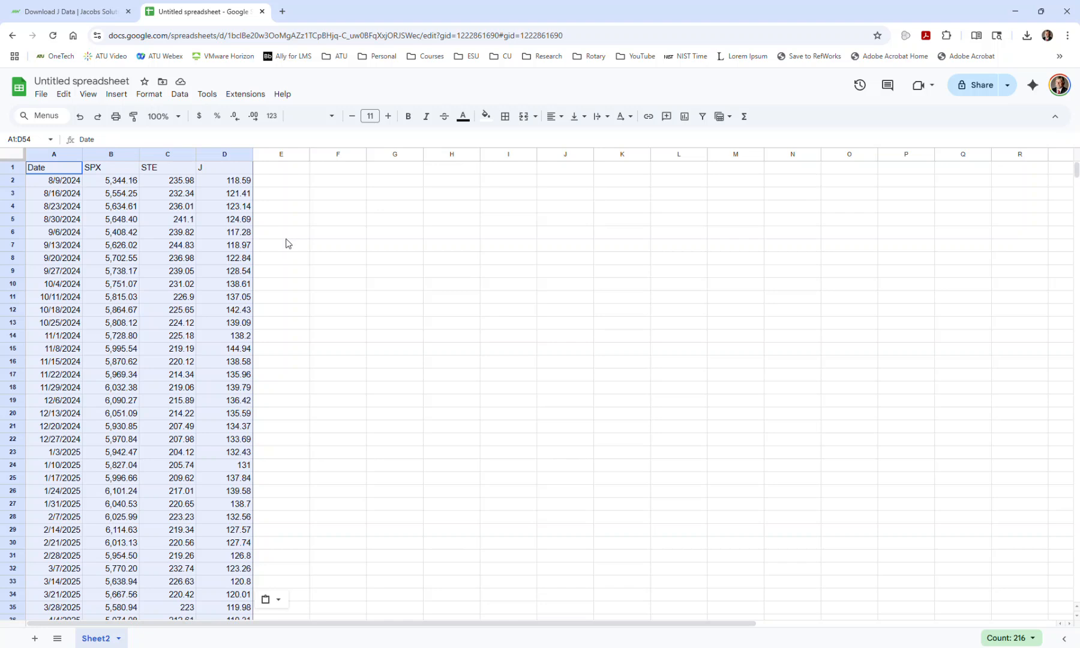
pyautogui.click(268, 168)
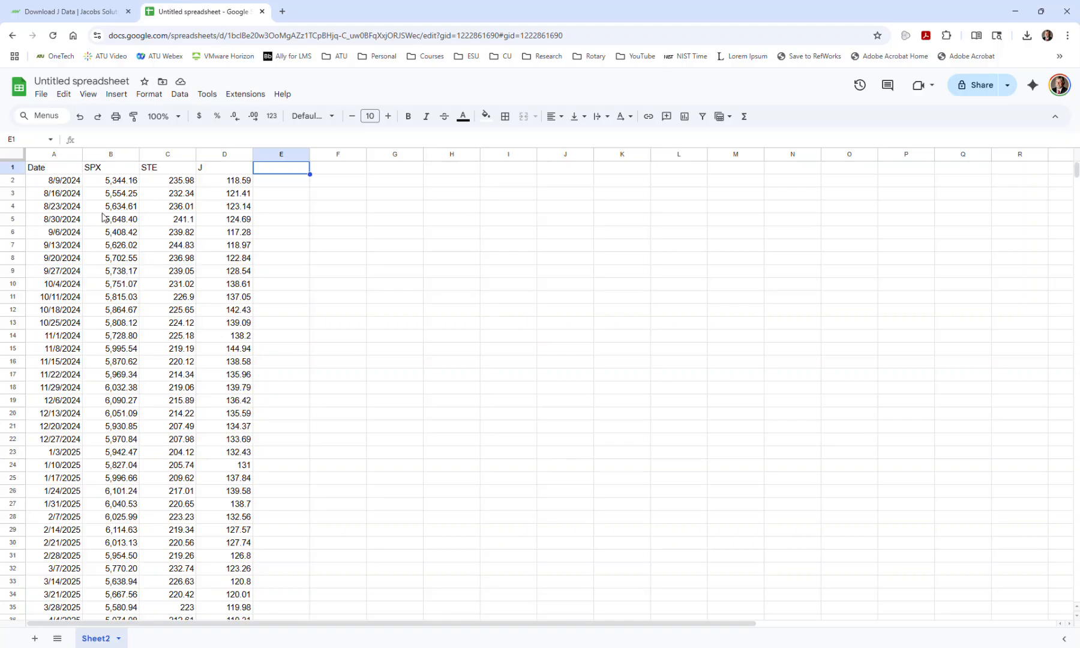
# Start the XLMiner Analysis ToolPak add-on and open its Linear Regression settings.
pyautogui.click(254, 96)
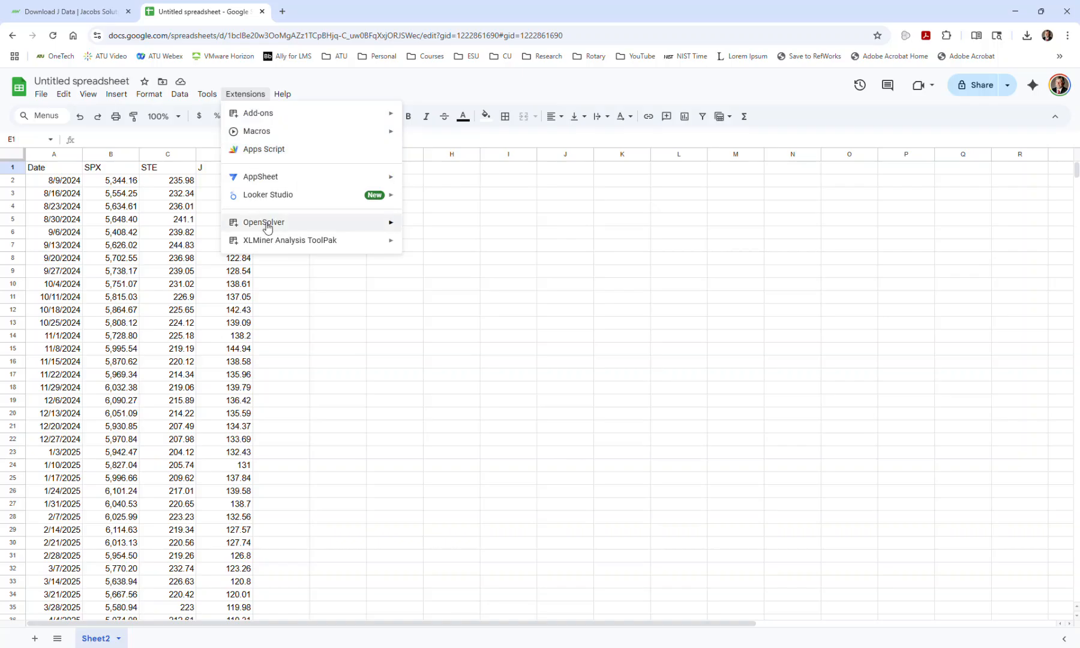
pyautogui.moveTo(290, 247)
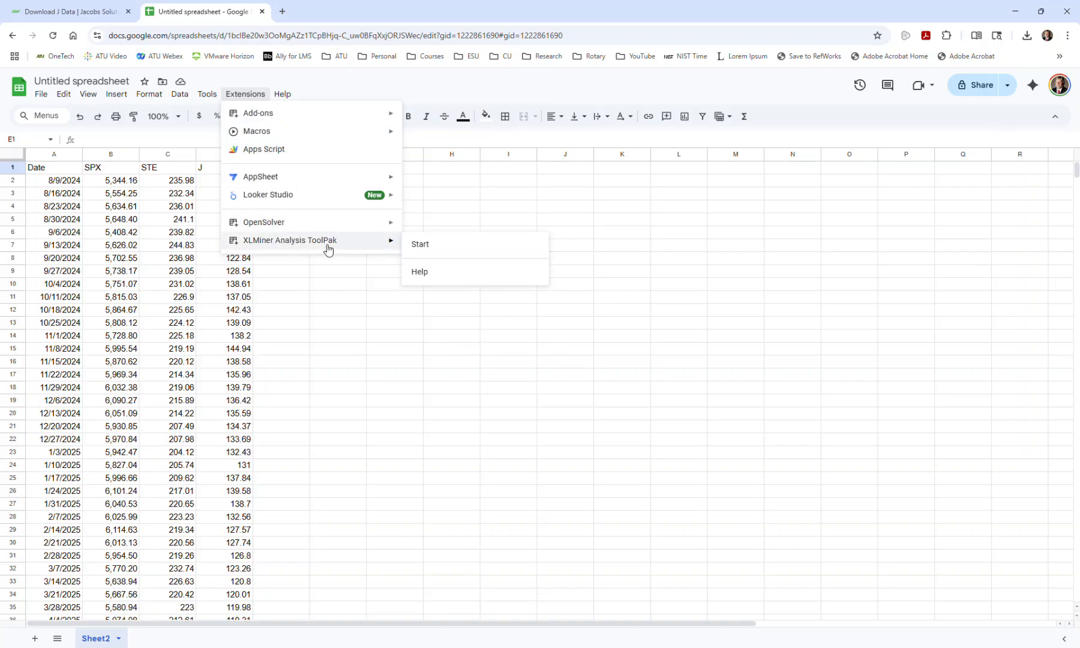
pyautogui.click(437, 246)
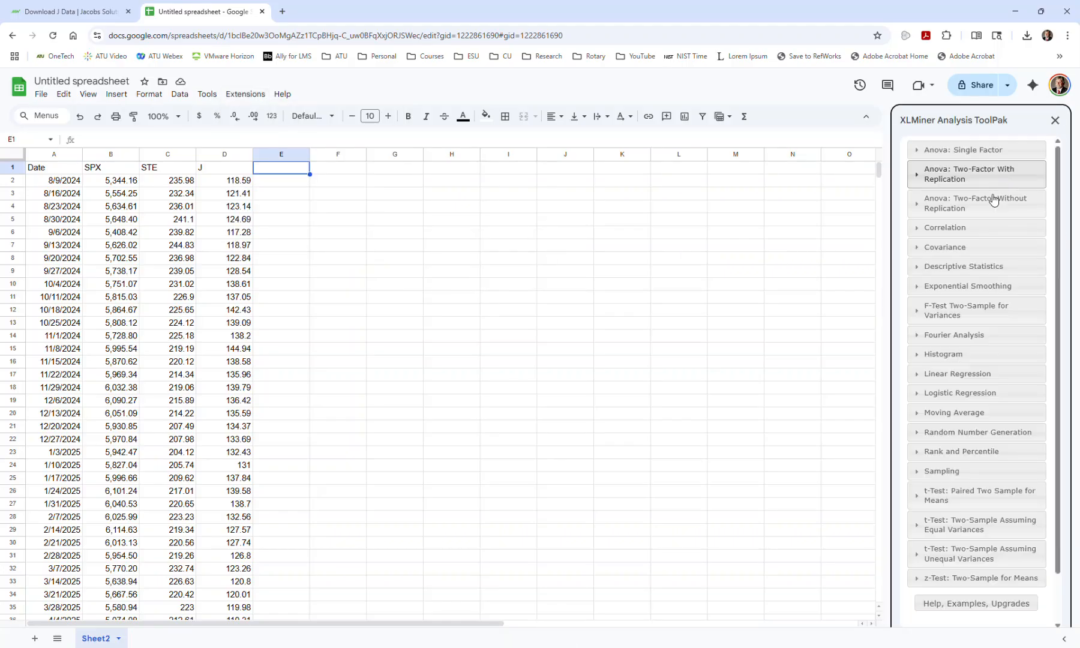
pyautogui.click(947, 374)
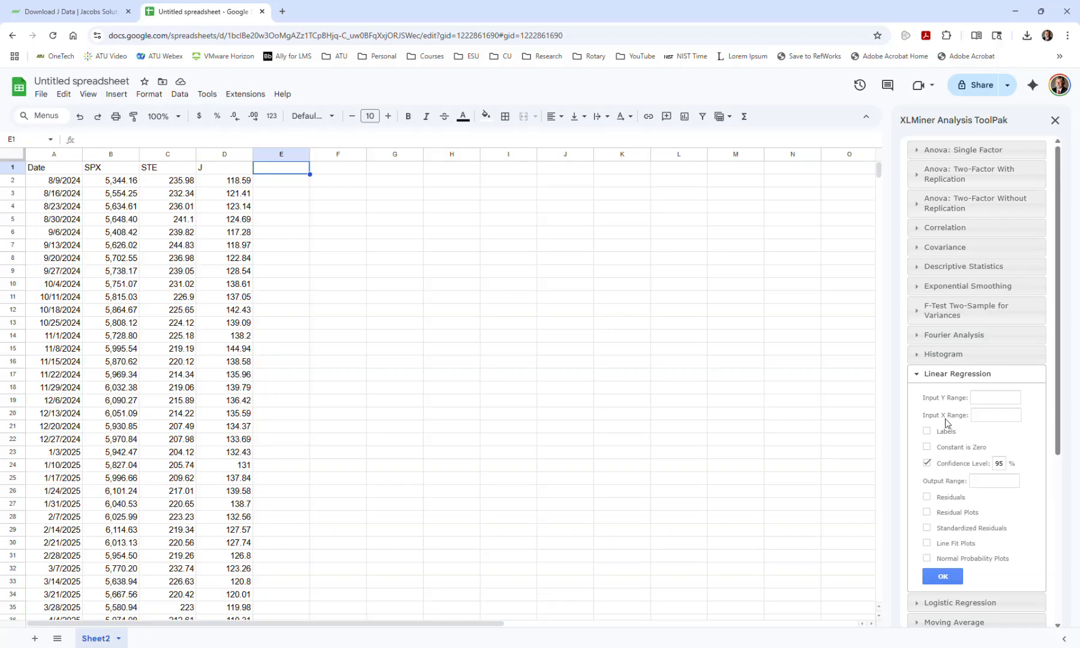
# Set the linear regression's Y range to the SPX data B1:B54 and X range to the STE data C1:C54, with labels enabled.
pyautogui.moveTo(114, 172); pyautogui.dragTo(121, 495)
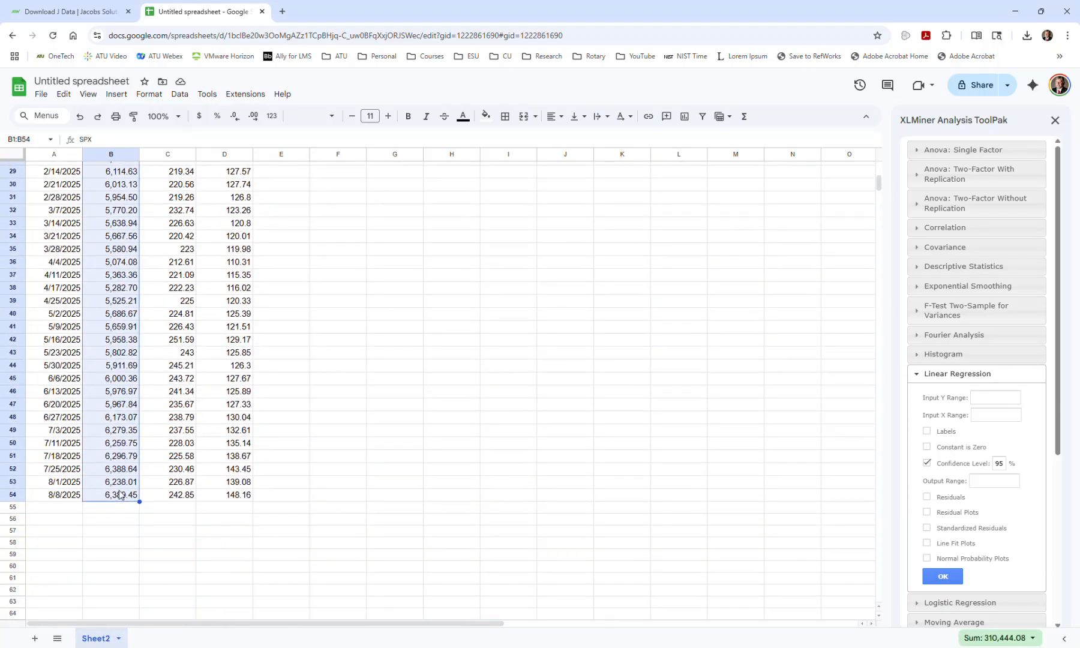
pyautogui.click(984, 396)
pyautogui.scroll(6, 238, 431)
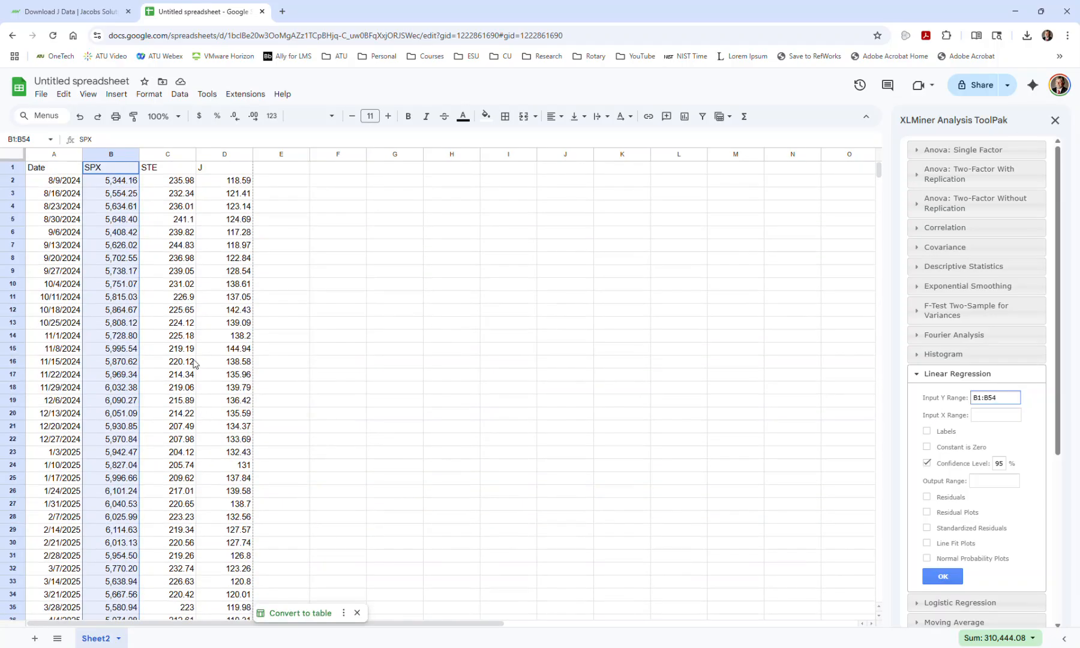
pyautogui.click(179, 171)
pyautogui.click(173, 190)
pyautogui.moveTo(176, 168); pyautogui.dragTo(192, 569)
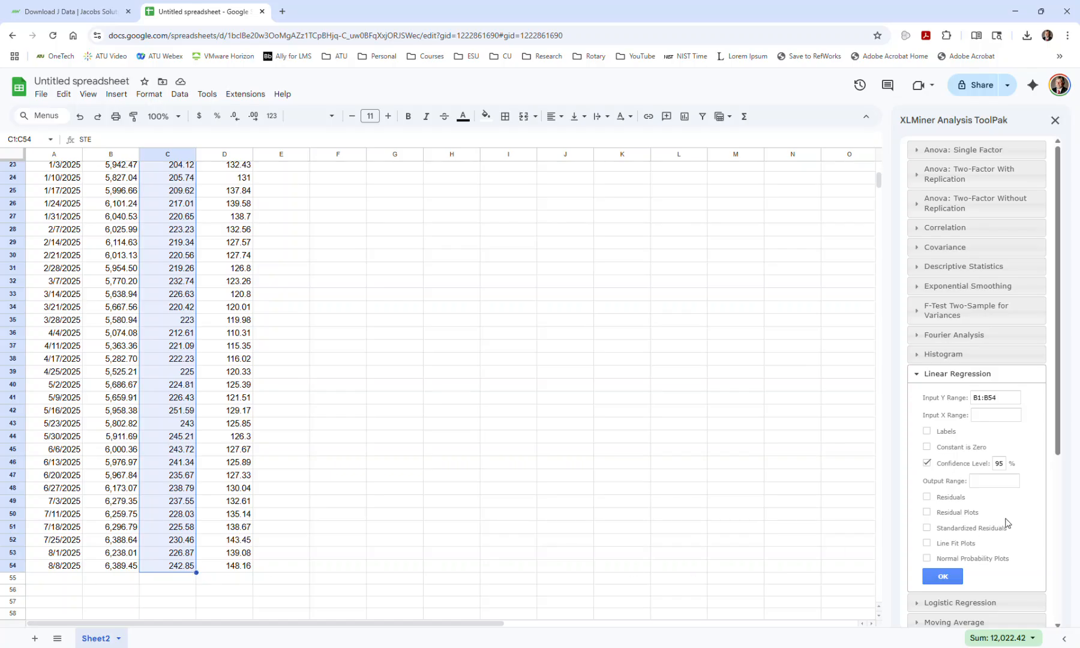
pyautogui.click(990, 415)
pyautogui.click(927, 430)
# Set the regression's output range to F2 and run it.
pyautogui.scroll(7, 267, 451)
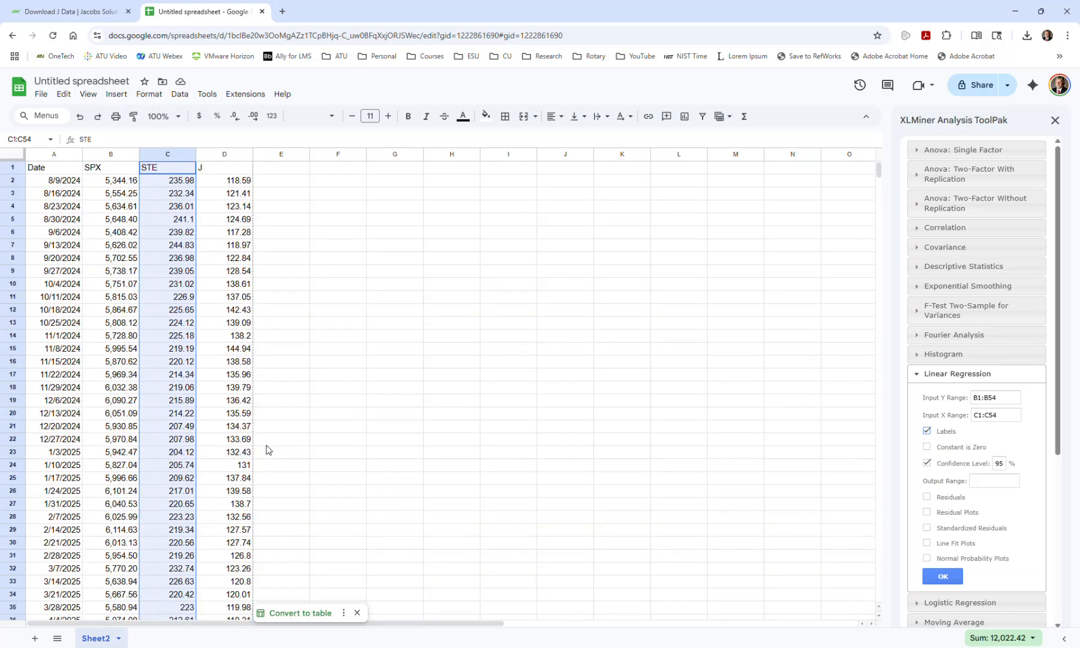
pyautogui.click(323, 183)
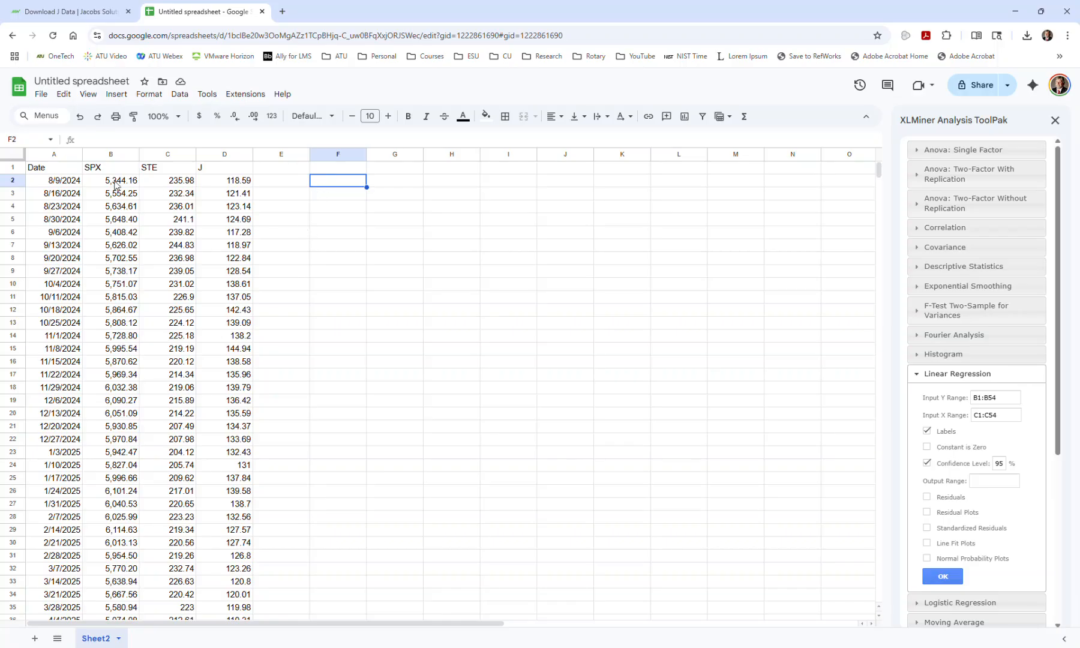
pyautogui.click(990, 480)
pyautogui.click(942, 577)
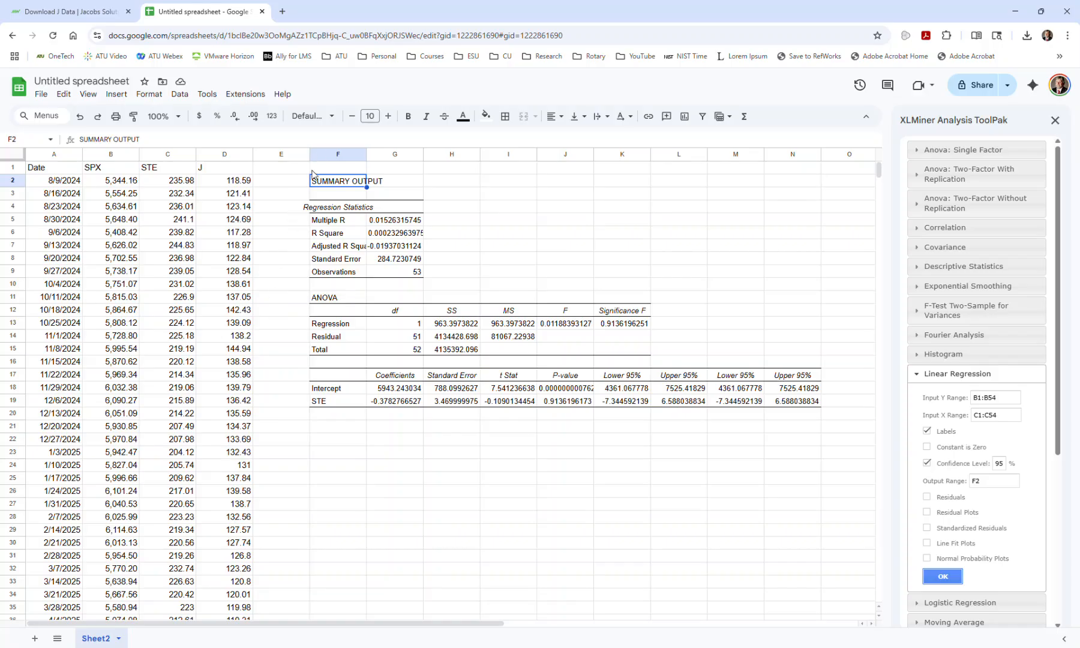
# Auto-fit the widths of columns F through N to the regression output.
pyautogui.click(325, 155)
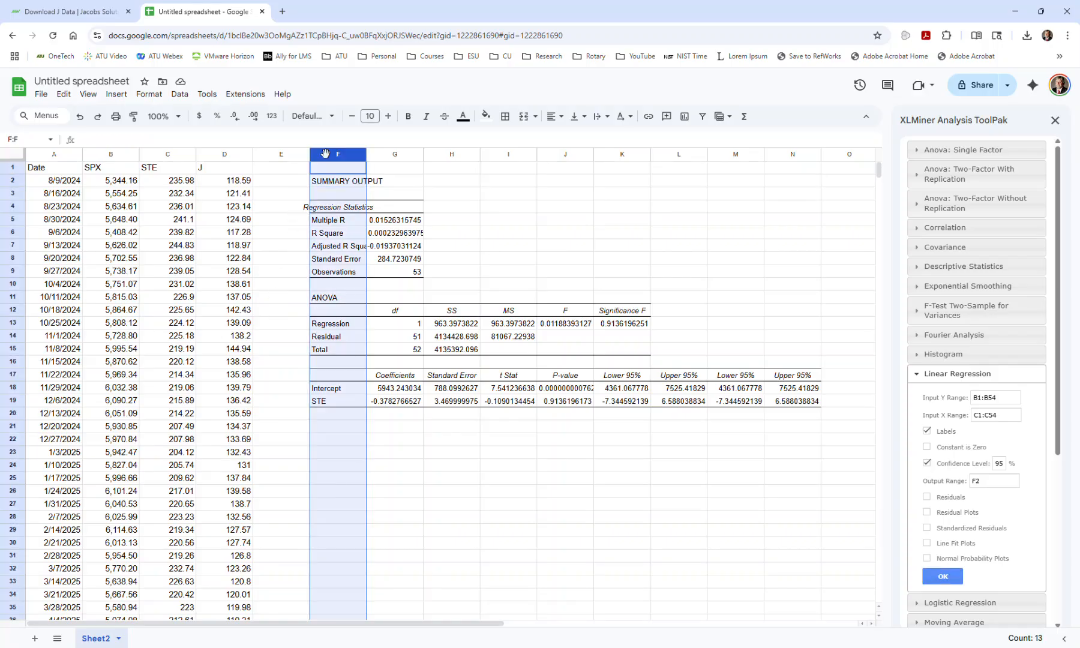
pyautogui.click(379, 156)
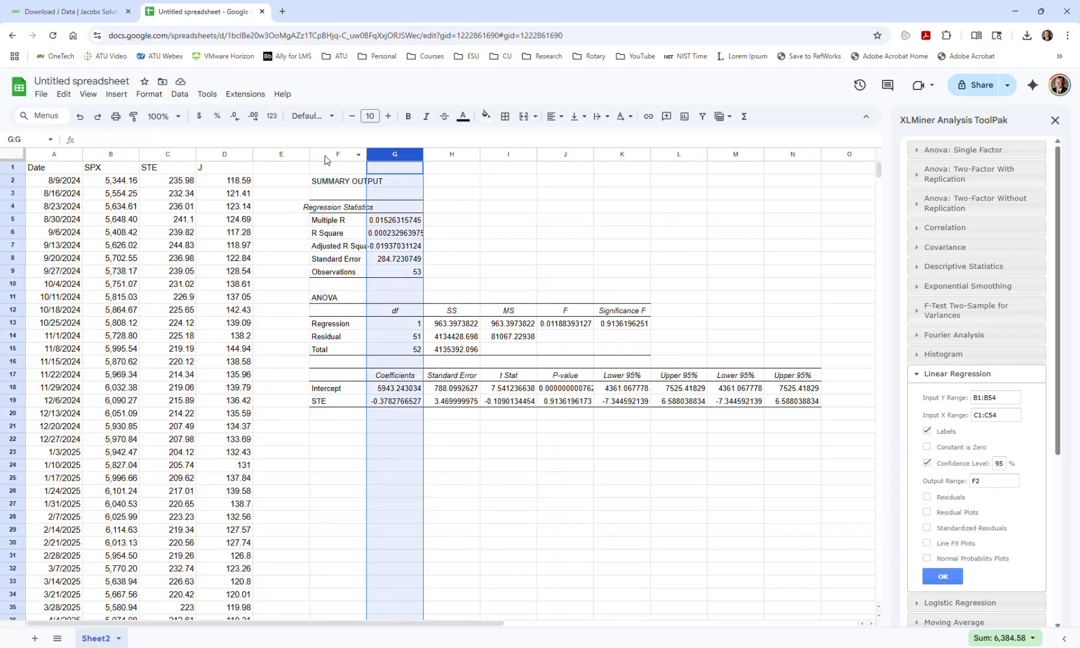
pyautogui.moveTo(324, 154); pyautogui.dragTo(771, 221)
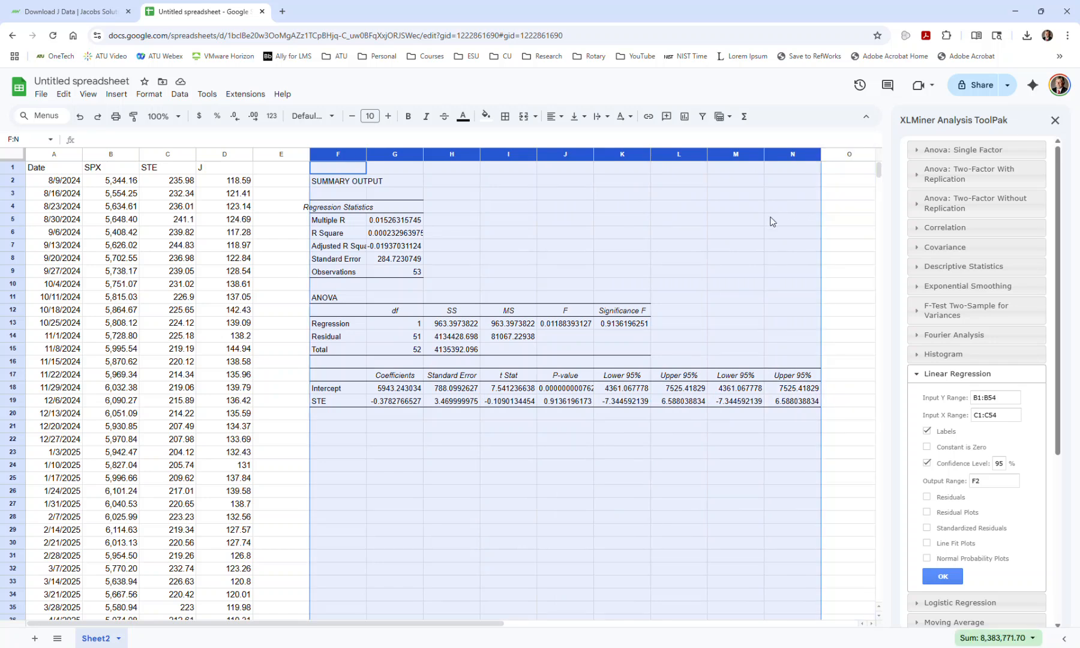
pyautogui.doubleClick(650, 156)
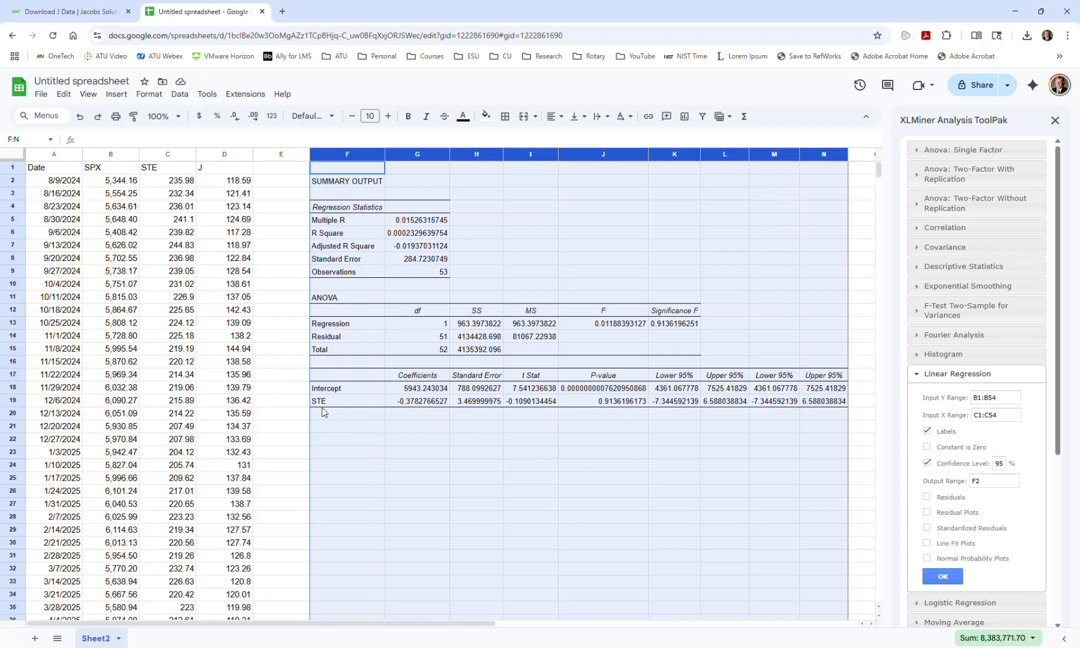
pyautogui.click(327, 426)
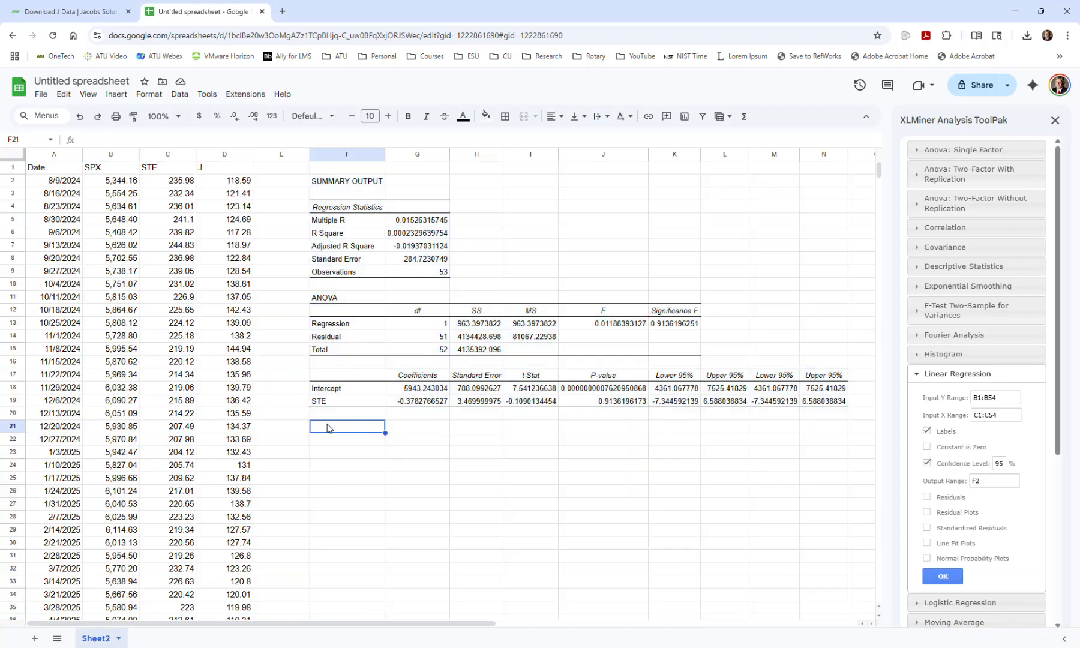
# Run a second regression of SPX with the J data D1:D54 as X range and the output range at F21.
pyautogui.moveTo(218, 172); pyautogui.dragTo(232, 556)
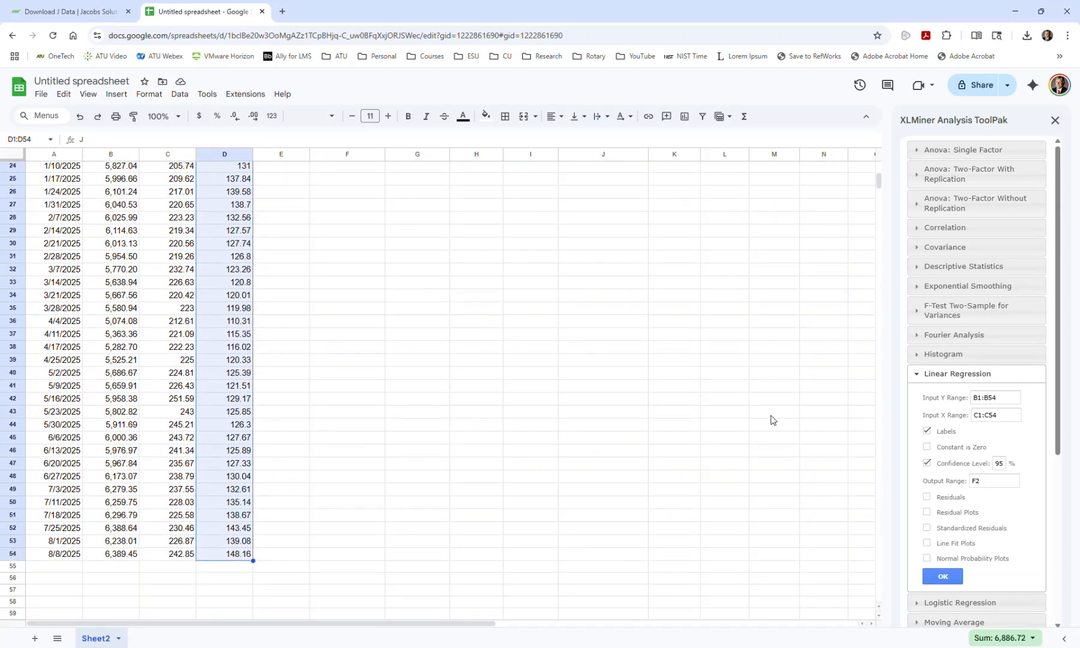
pyautogui.click(1004, 416)
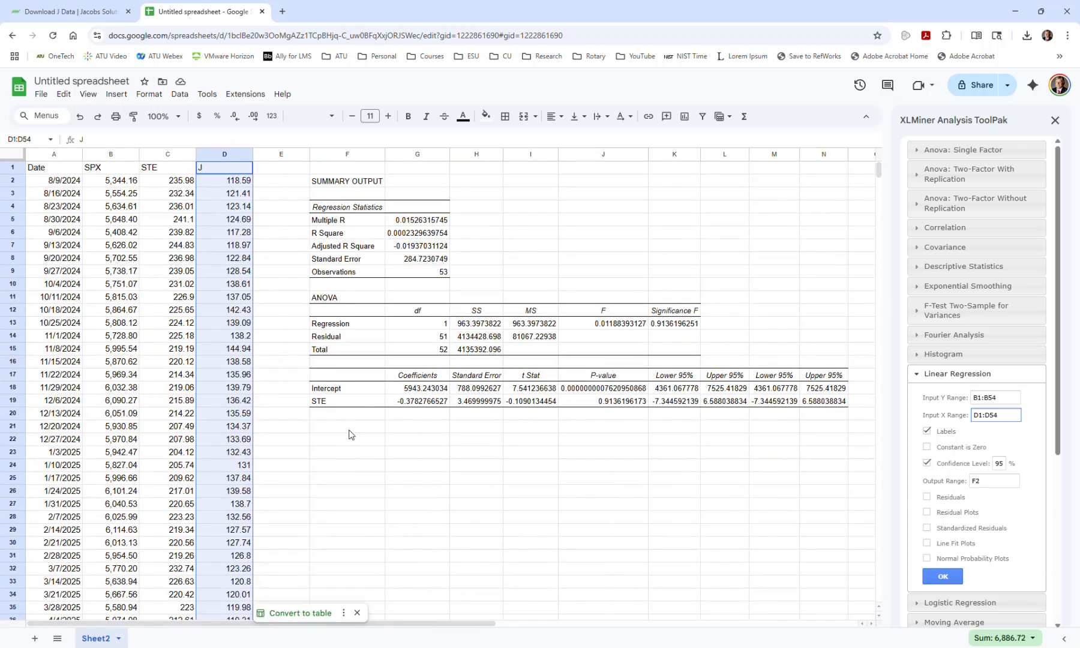
pyautogui.click(351, 431)
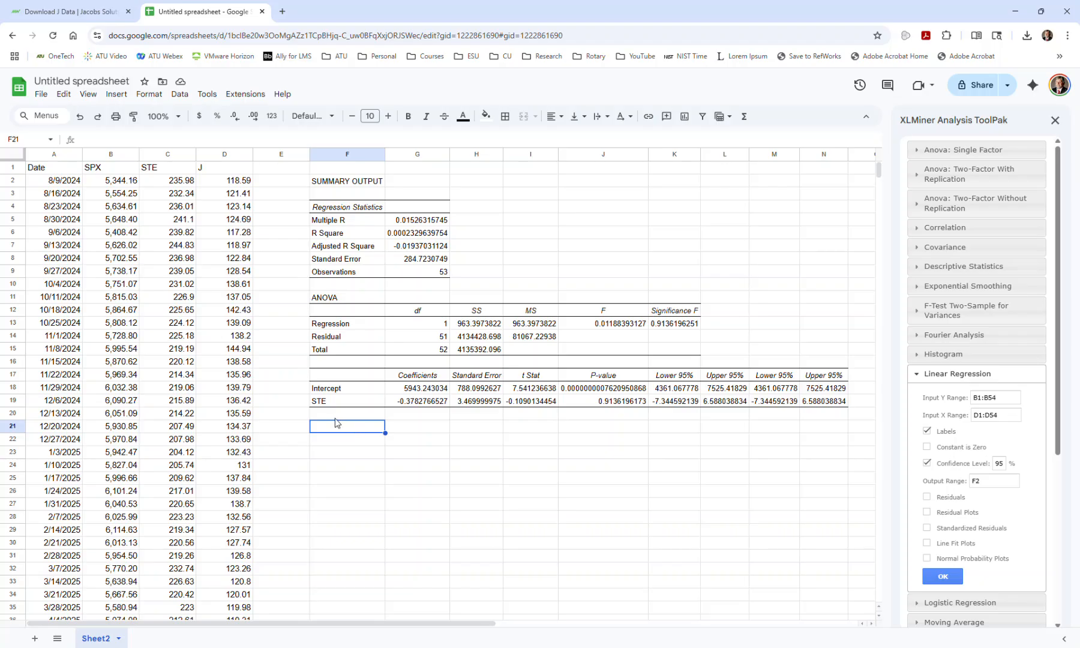
pyautogui.click(990, 486)
pyautogui.click(944, 577)
# Run a third regression of SPX with the STE and J data C1:D54 as X range and the output range at F40.
pyautogui.scroll(-5, 480, 495)
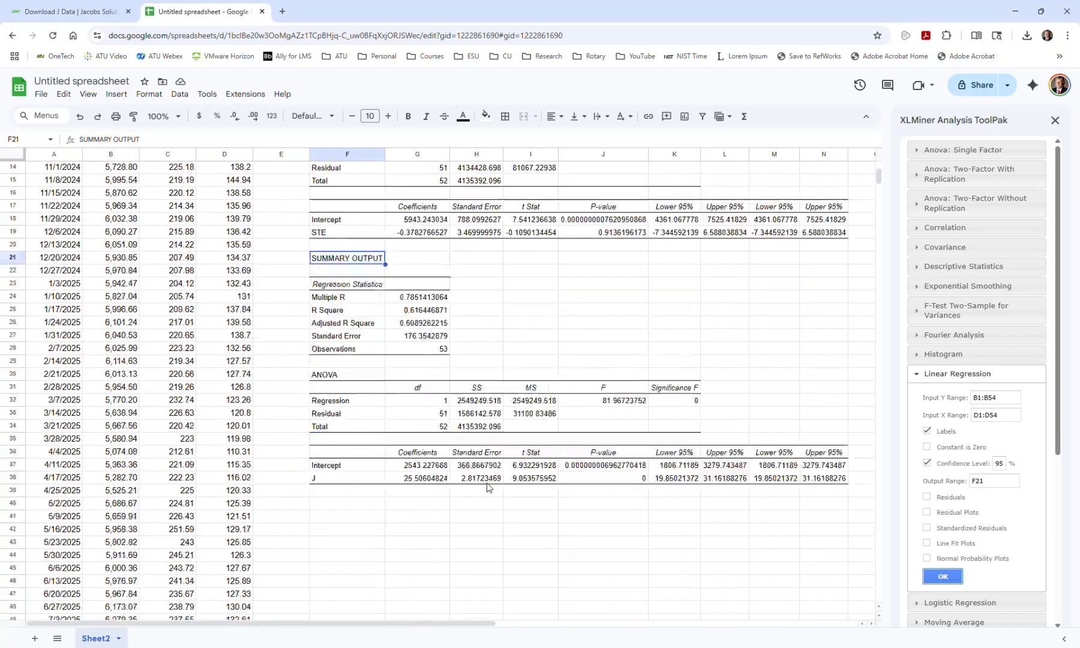
pyautogui.click(330, 394)
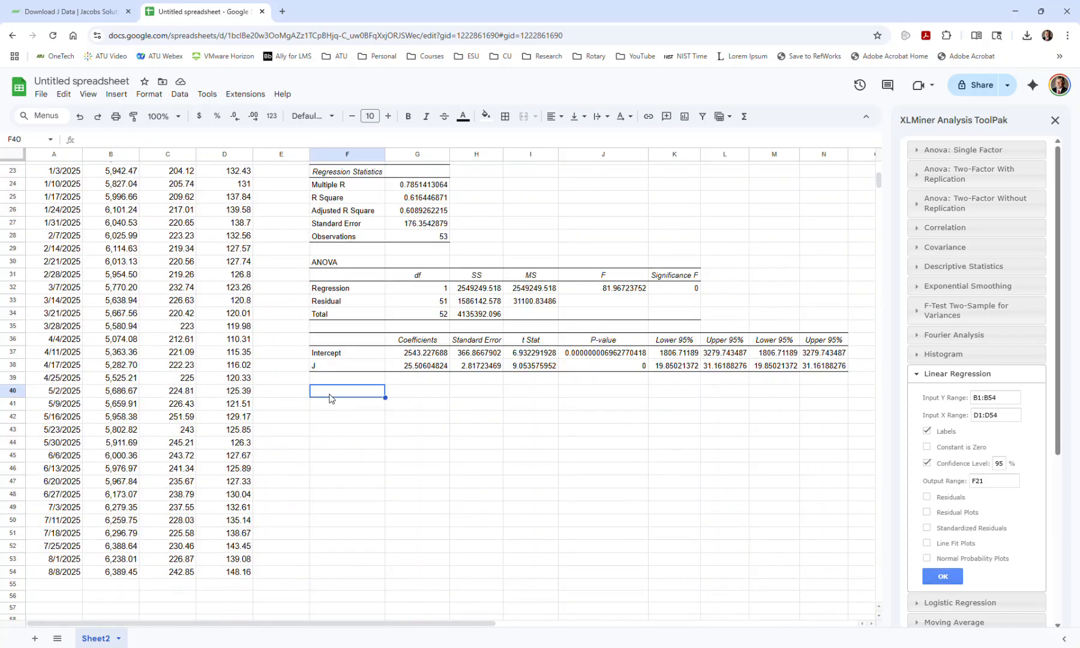
pyautogui.scroll(5, 195, 382)
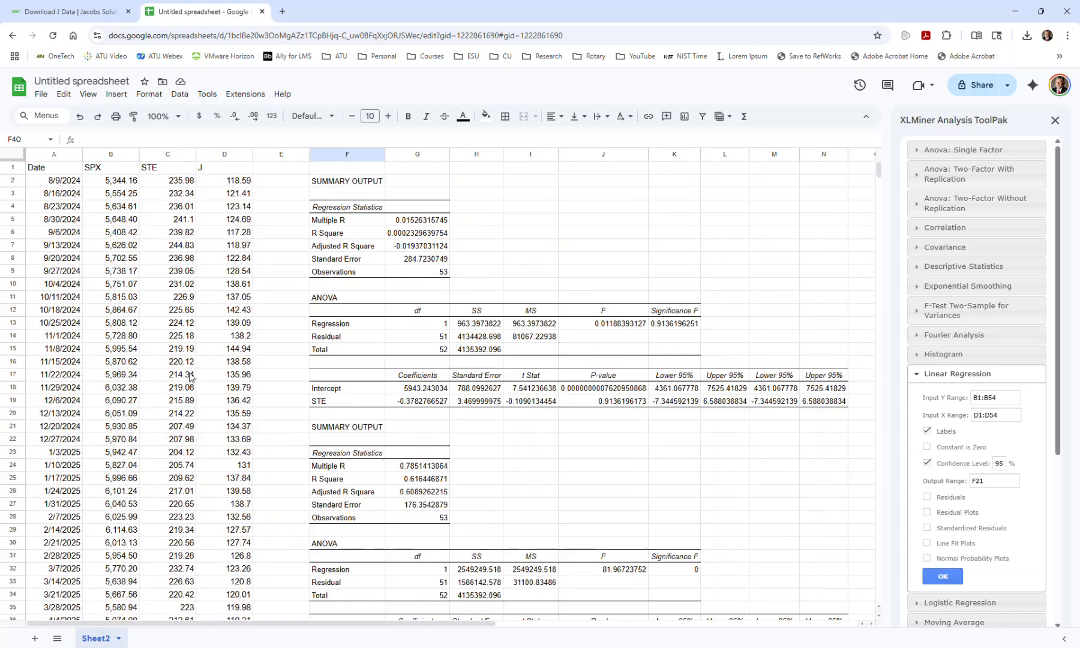
pyautogui.moveTo(172, 170); pyautogui.dragTo(219, 501)
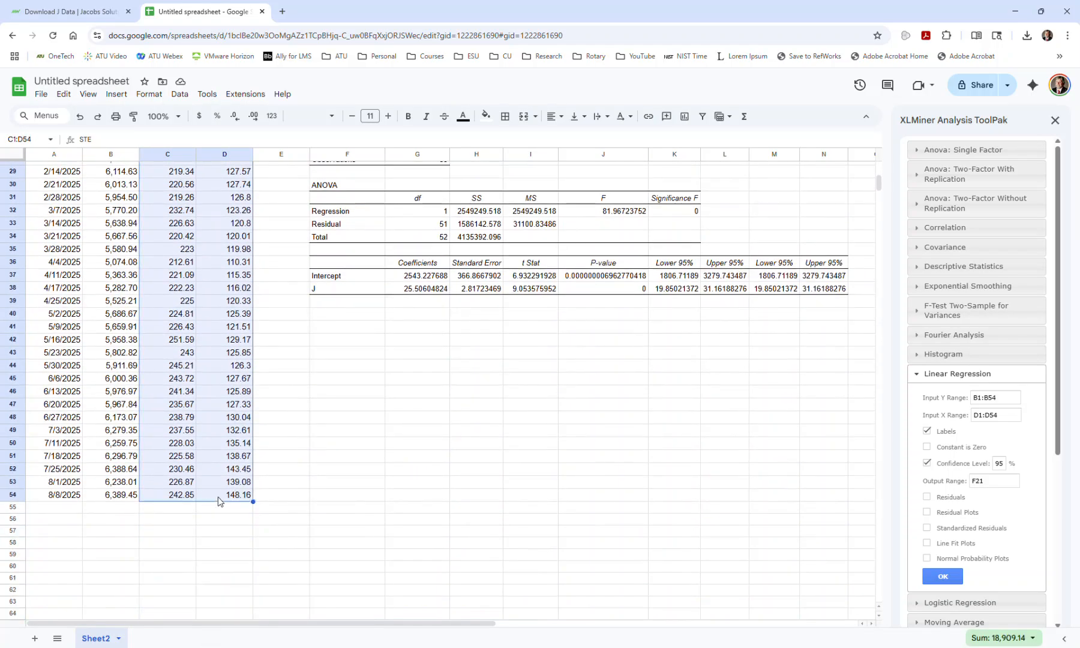
pyautogui.click(1009, 415)
pyautogui.click(336, 318)
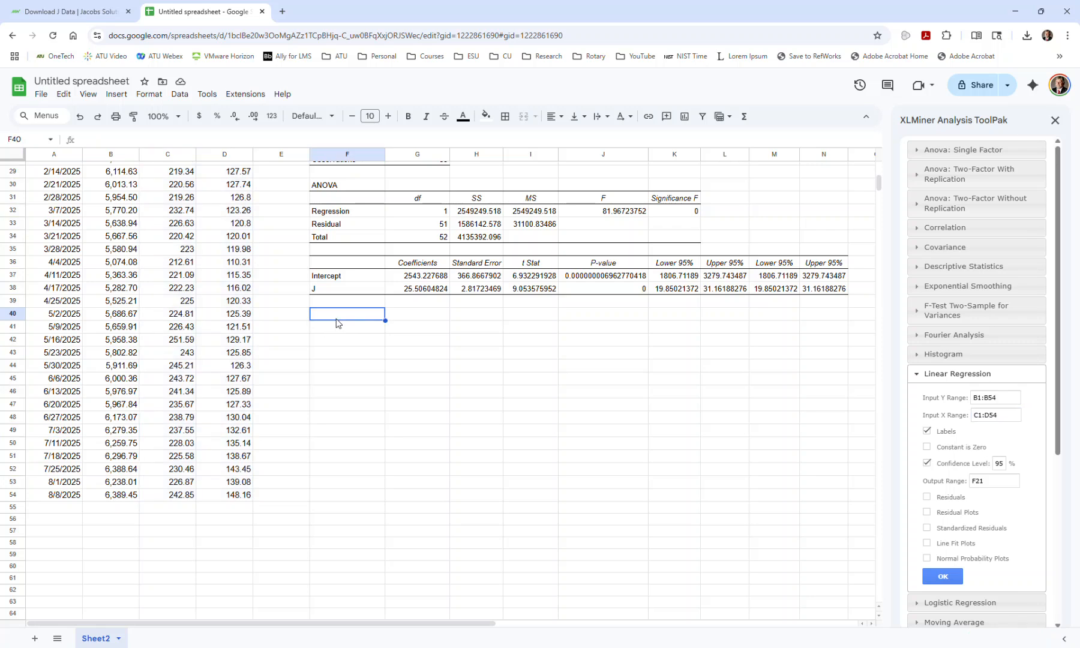
pyautogui.click(996, 483)
pyautogui.click(943, 577)
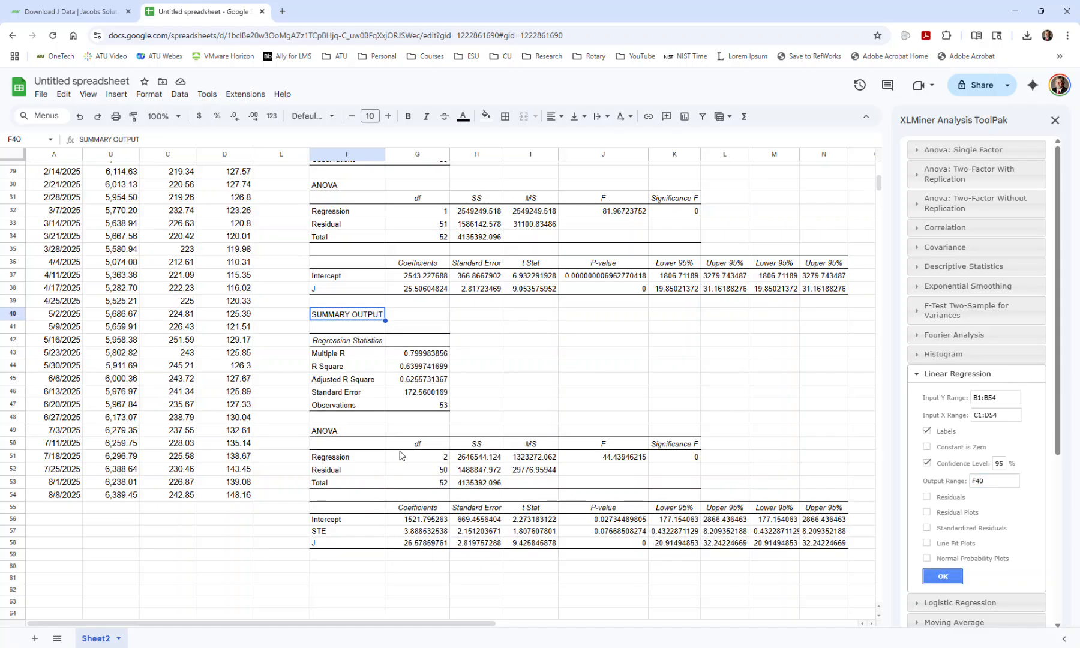
# Fill the STE regression's R Square cells F6:G6, Significance F K13, STE label F19 and its P-value J19 with yellow.
pyautogui.scroll(6, 480, 402)
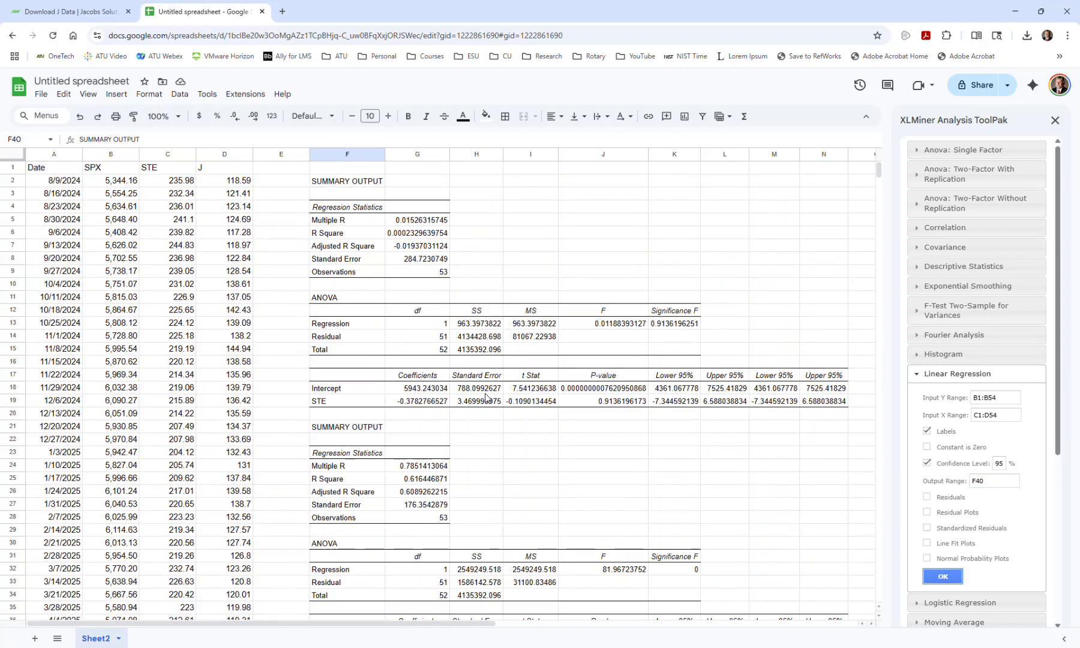
pyautogui.click(370, 238)
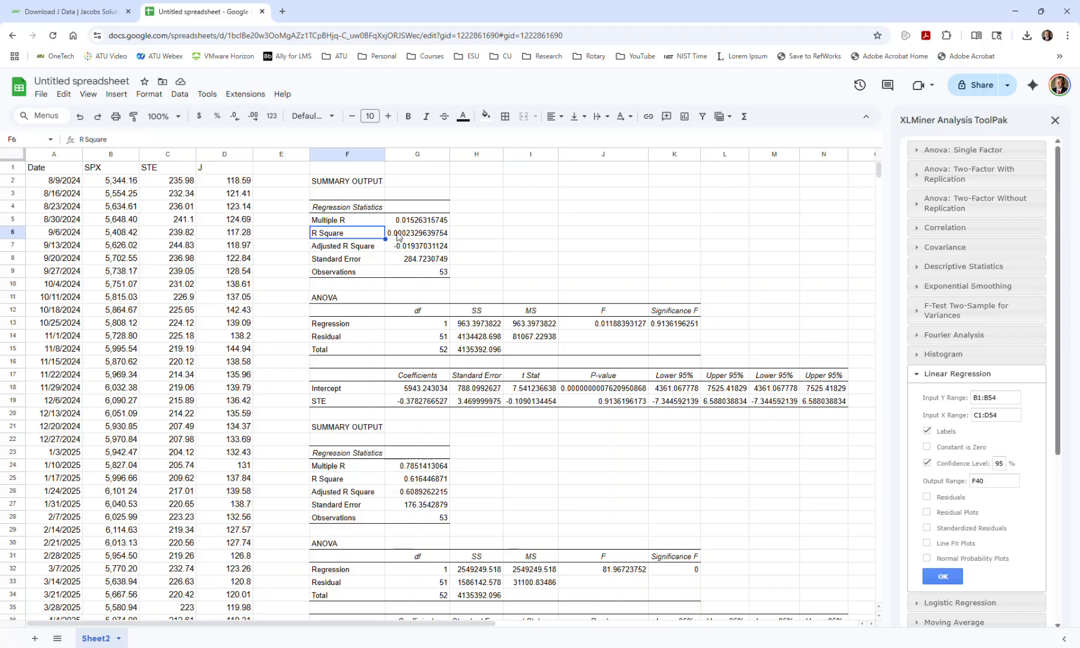
pyautogui.moveTo(424, 235); pyautogui.dragTo(354, 234)
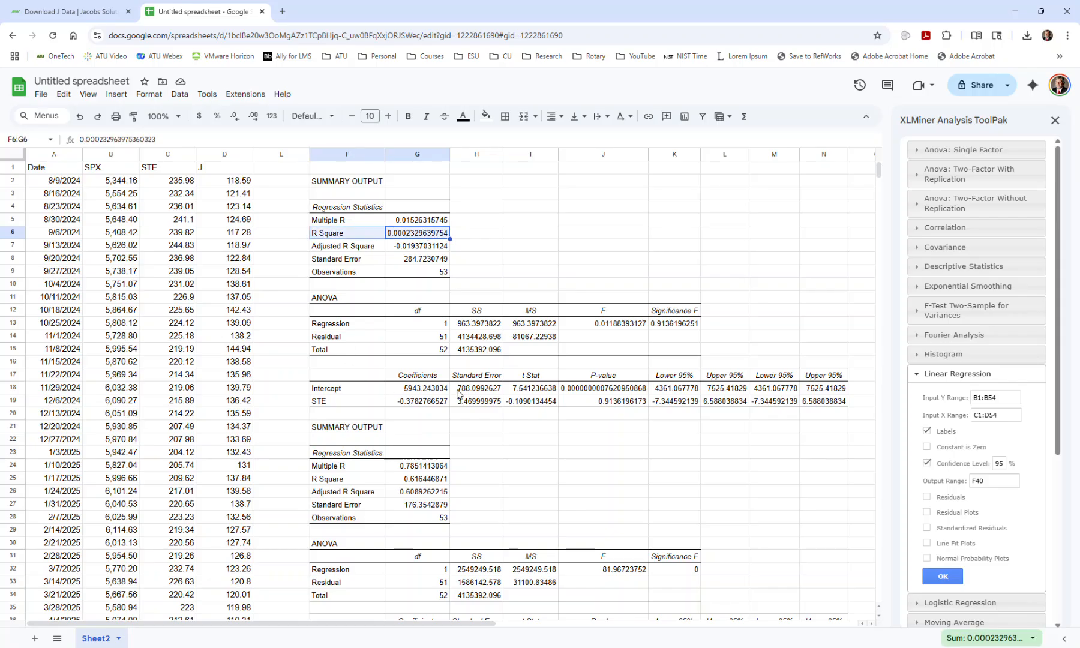
pyautogui.keyDown('ctrl'); pyautogui.click(676, 325); pyautogui.keyUp('ctrl')
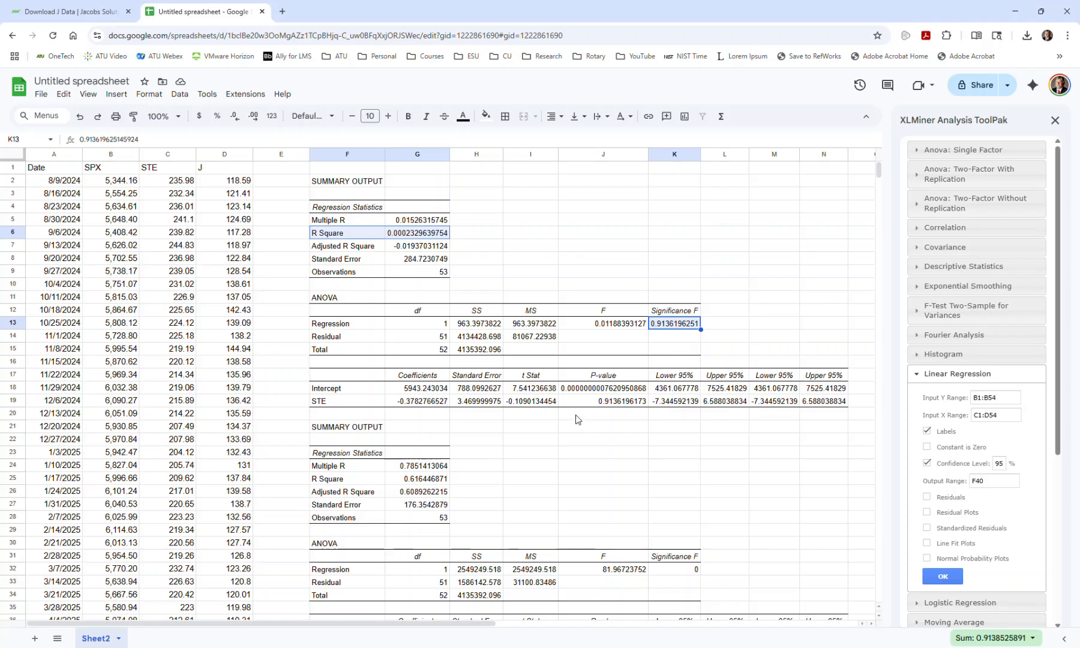
pyautogui.keyDown('ctrl'); pyautogui.click(360, 402); pyautogui.keyUp('ctrl')
pyautogui.keyDown('ctrl'); pyautogui.click(594, 402); pyautogui.keyUp('ctrl')
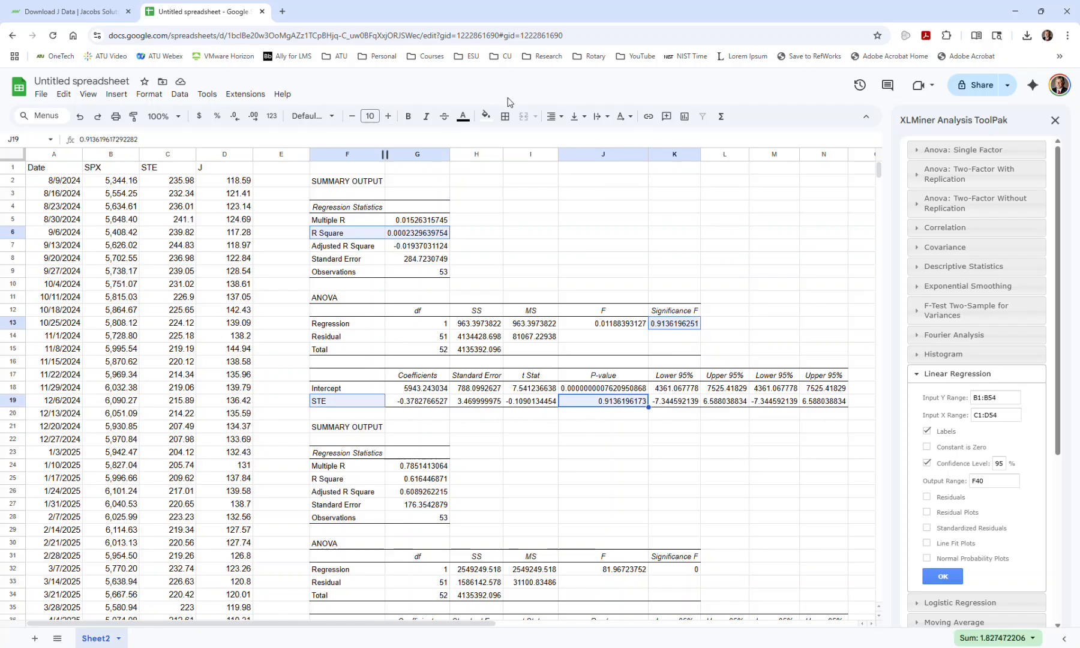
pyautogui.click(486, 115)
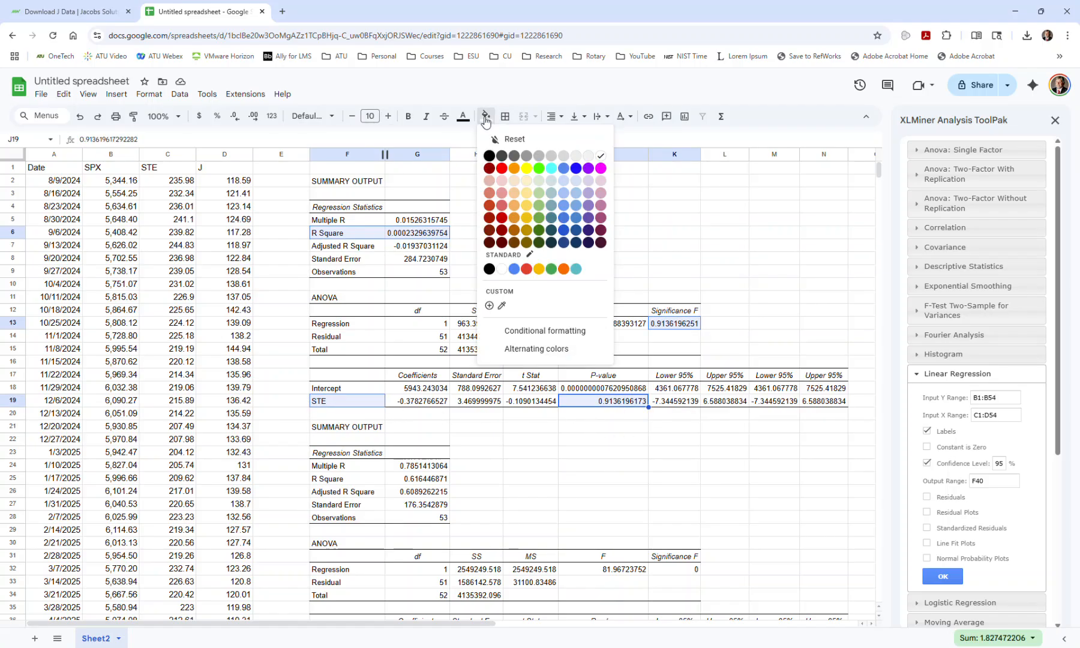
pyautogui.click(525, 176)
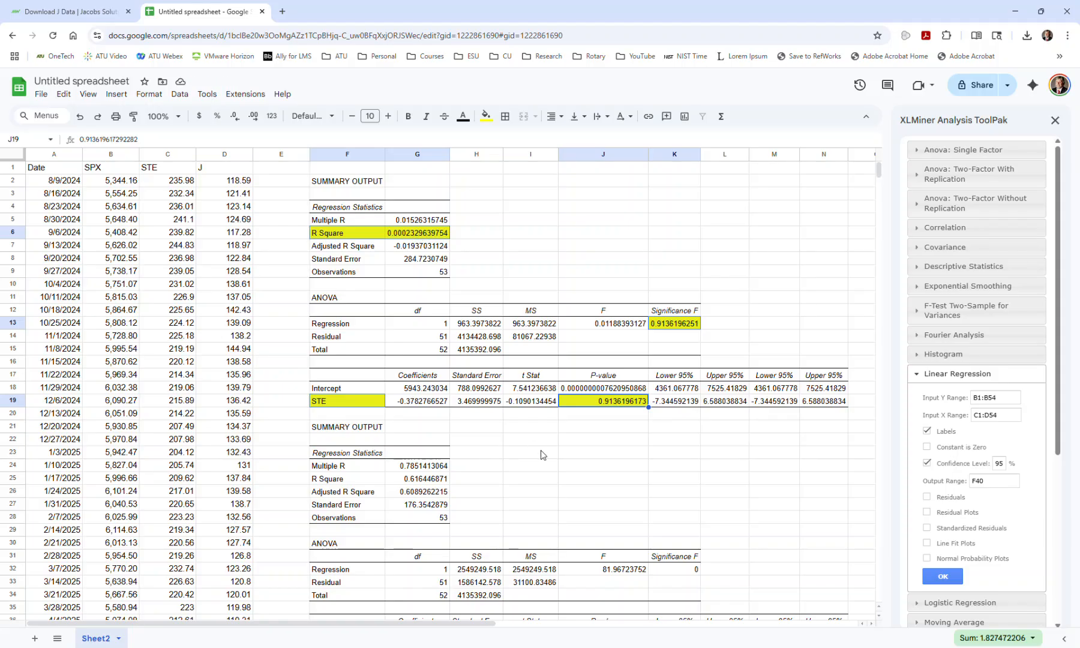
# Switch to the Excel workbook, compare its highlighted STE regression output with the Google Sheets results, and move its window out of the way.
pyautogui.moveTo(645, 645)
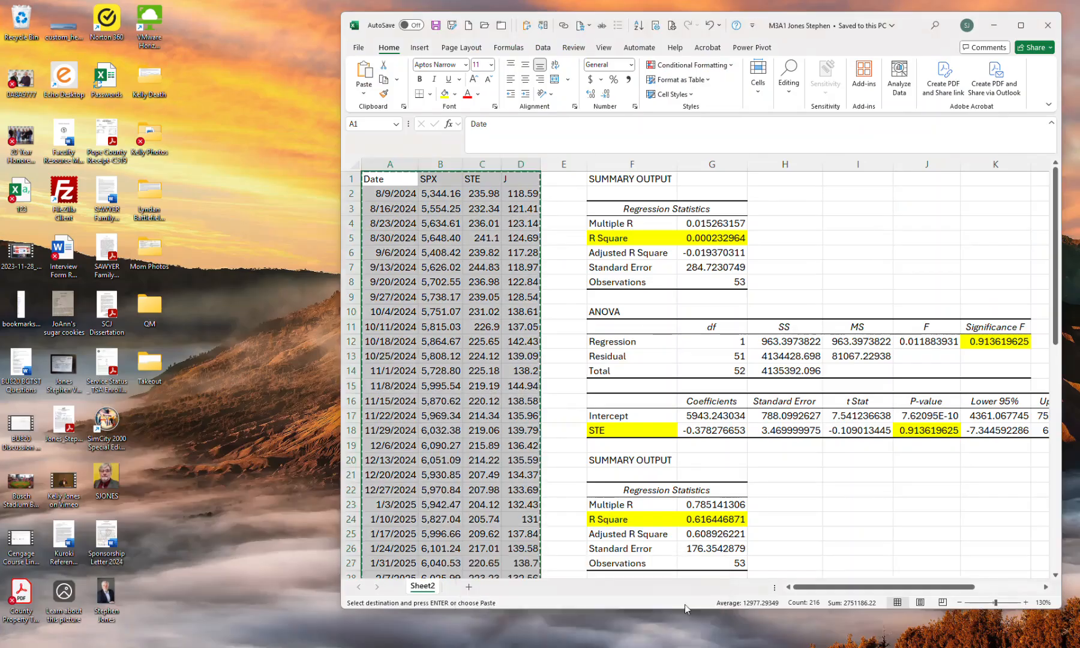
pyautogui.click(690, 597)
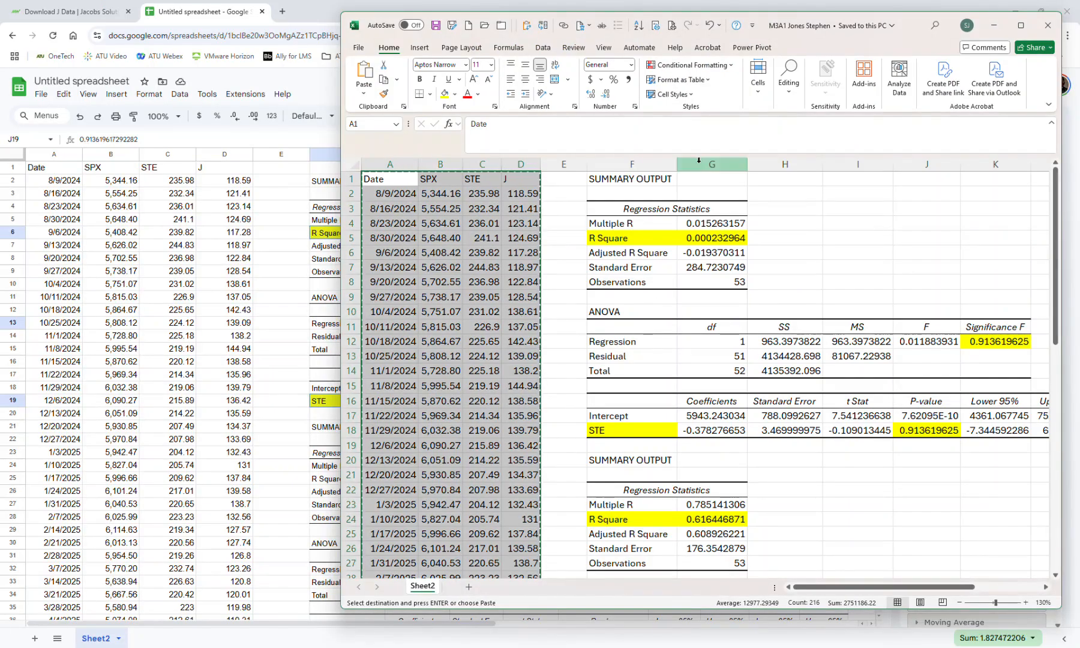
pyautogui.moveTo(823, 29); pyautogui.dragTo(737, 49)
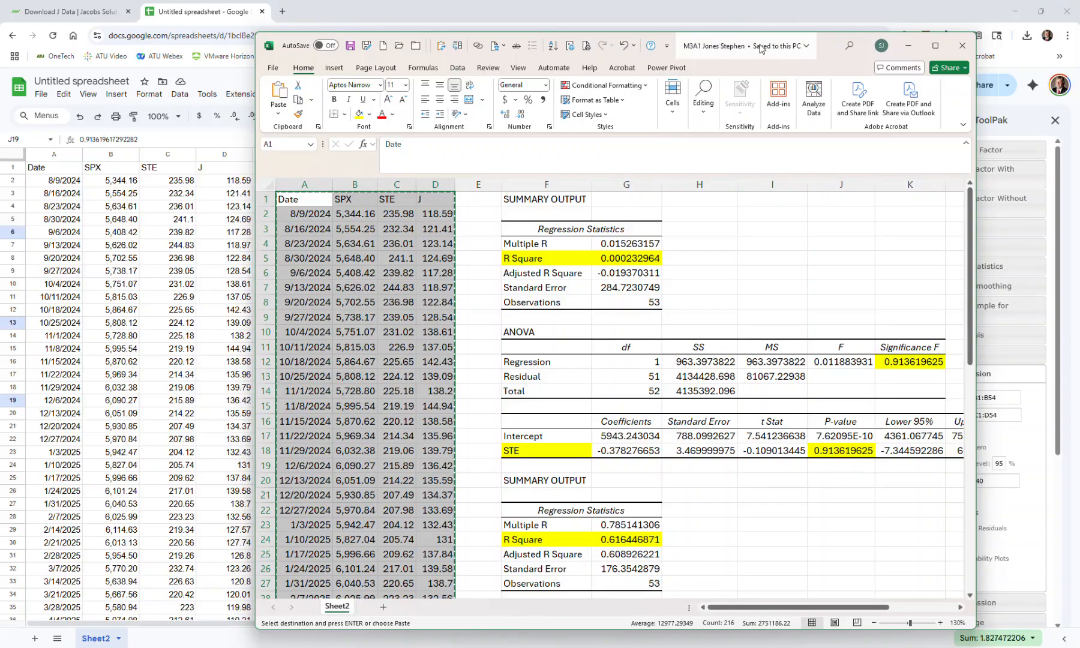
pyautogui.moveTo(742, 57); pyautogui.dragTo(704, 353)
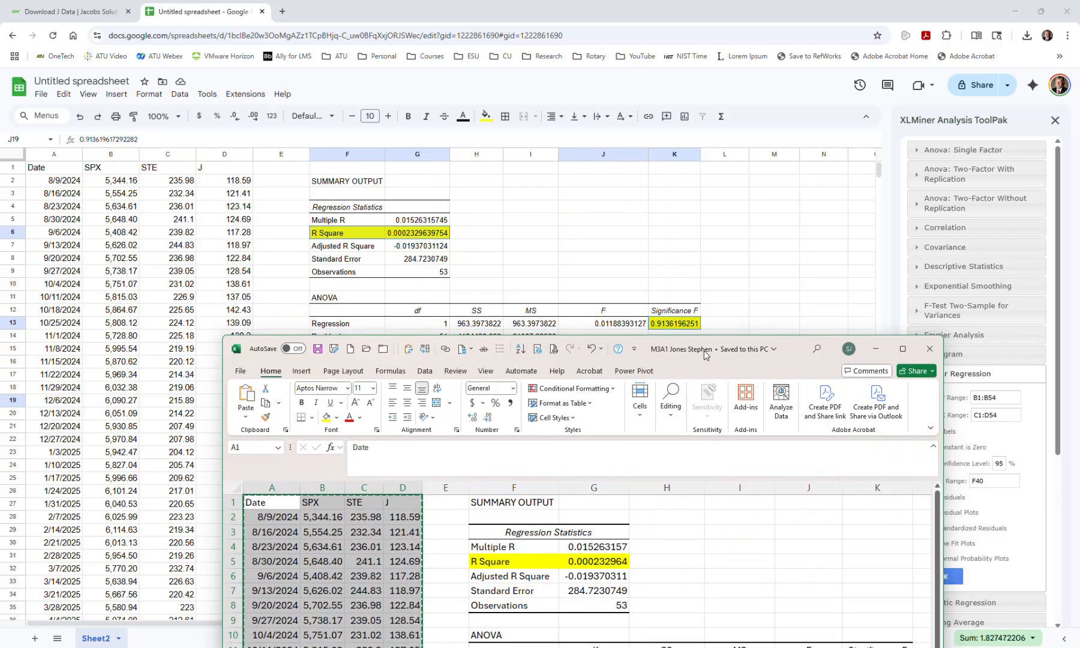
pyautogui.moveTo(705, 353); pyautogui.dragTo(692, 120)
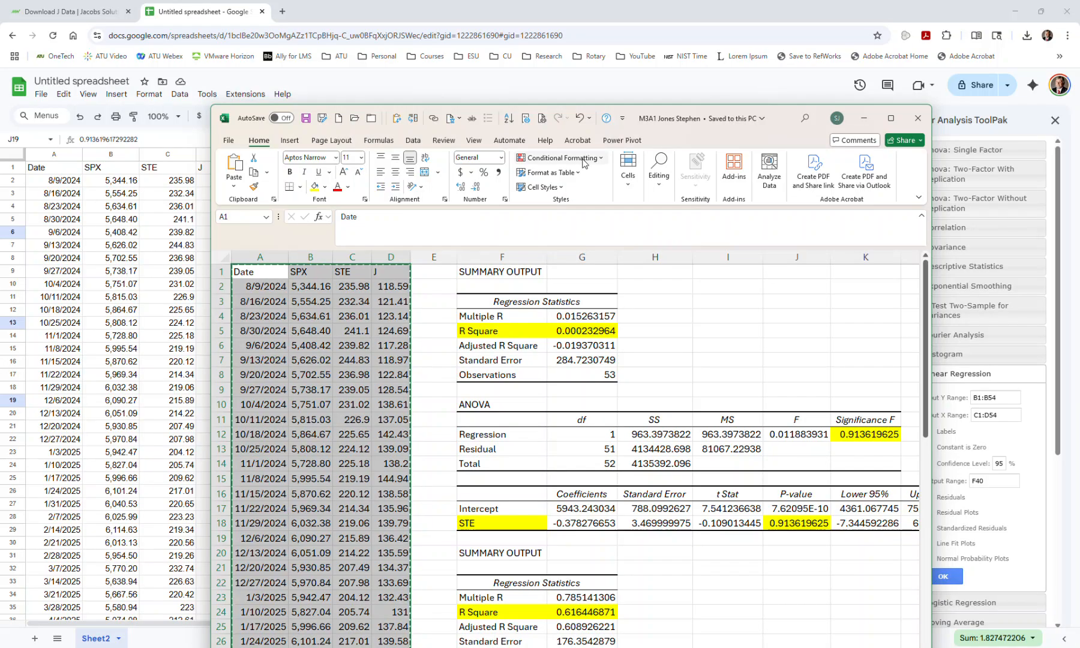
pyautogui.moveTo(641, 117); pyautogui.dragTo(1079, 67)
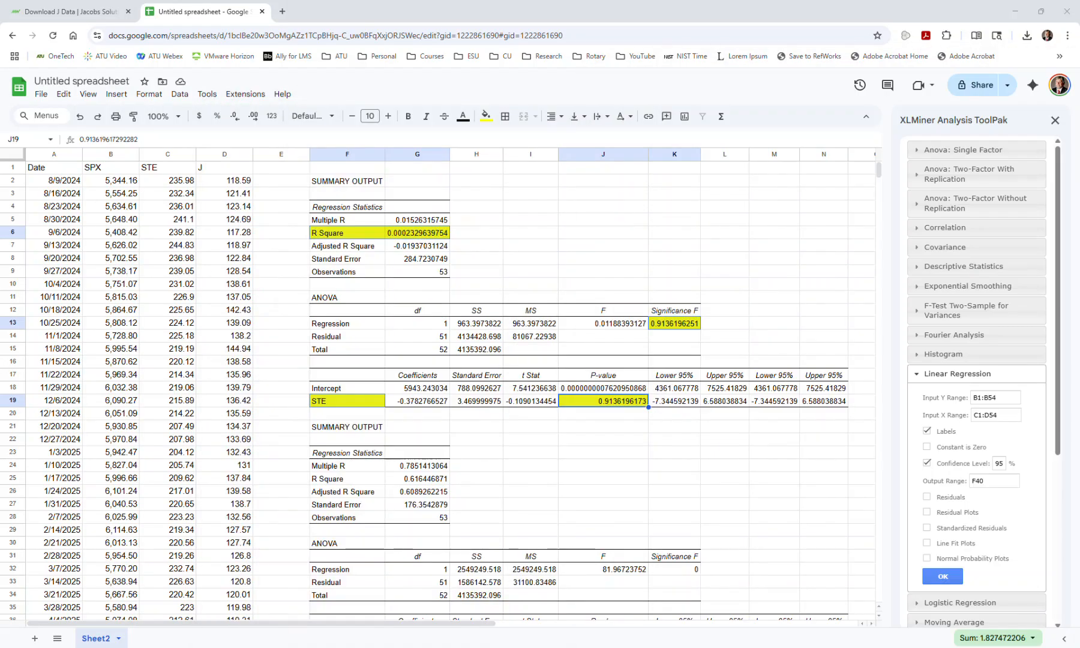
# Fill the J regression's R Square cells F25:G25, Significance F K32, J label F38 and its P-value J38 with yellow.
pyautogui.scroll(-5, 526, 360)
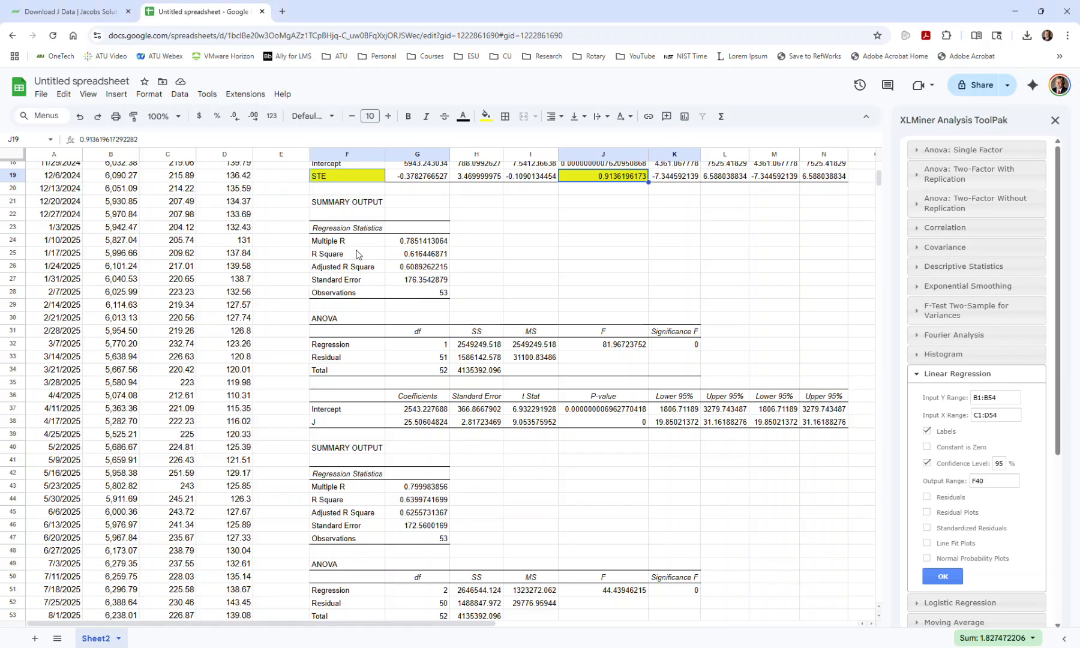
pyautogui.click(348, 257)
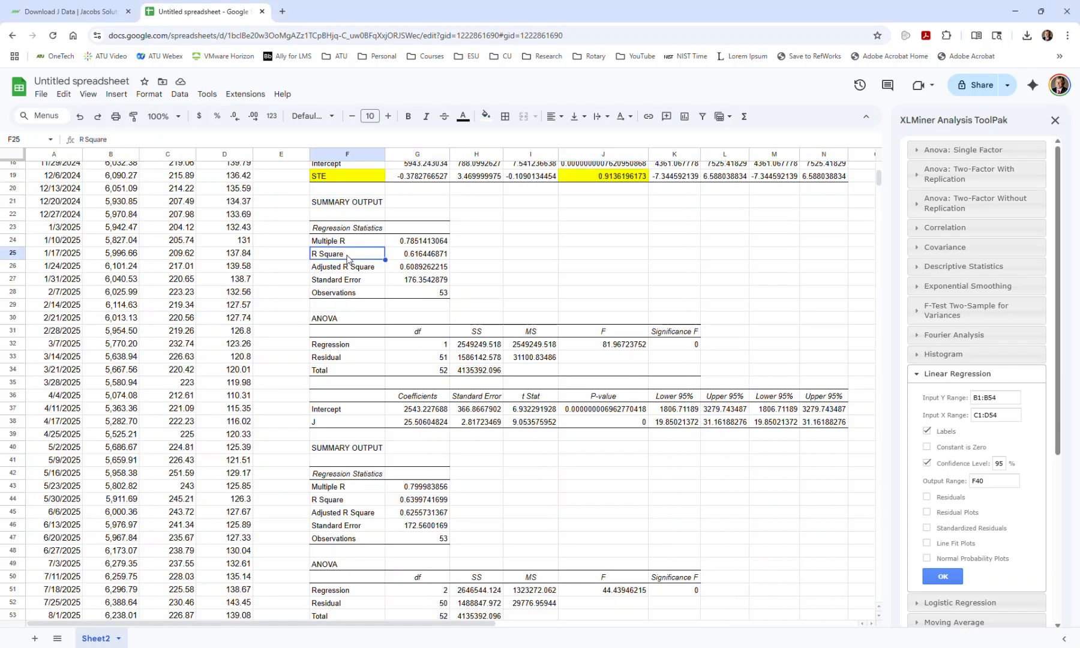
pyautogui.keyDown('shift'); pyautogui.click(411, 256); pyautogui.keyUp('shift')
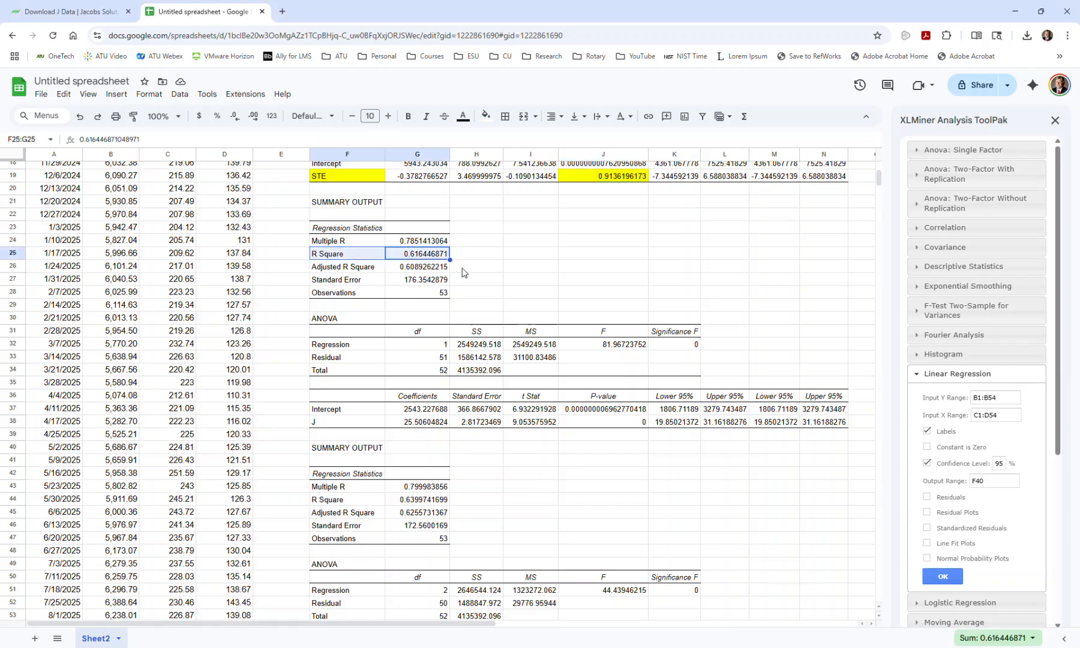
pyautogui.keyDown('ctrl'); pyautogui.click(681, 350); pyautogui.keyUp('ctrl')
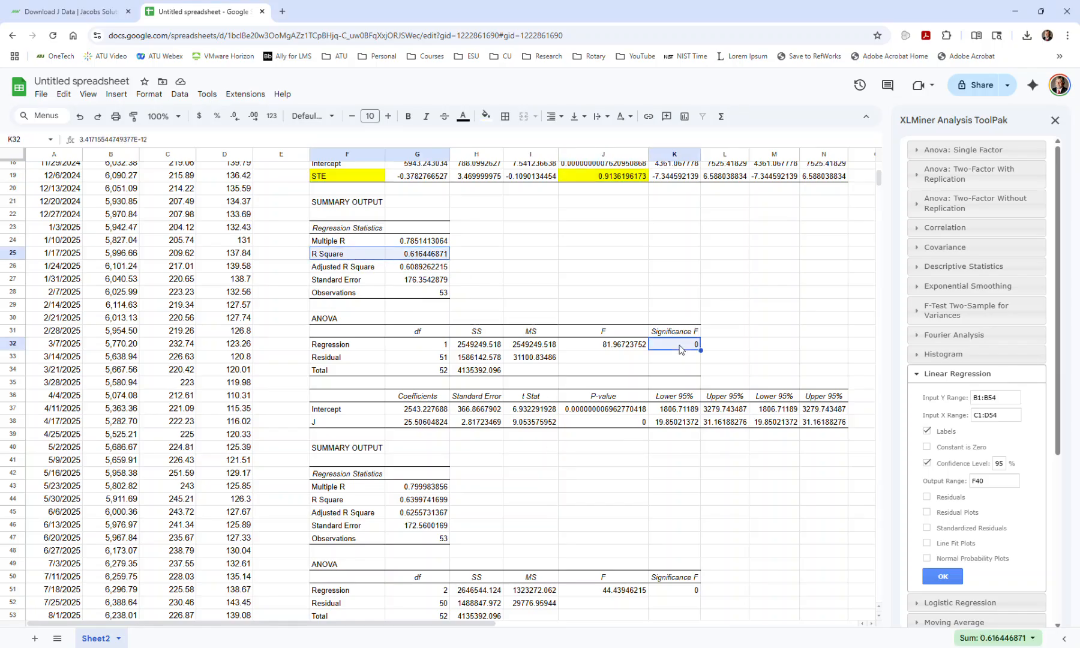
pyautogui.keyDown('ctrl'); pyautogui.click(344, 423); pyautogui.keyUp('ctrl')
pyautogui.keyDown('ctrl'); pyautogui.click(610, 423); pyautogui.keyUp('ctrl')
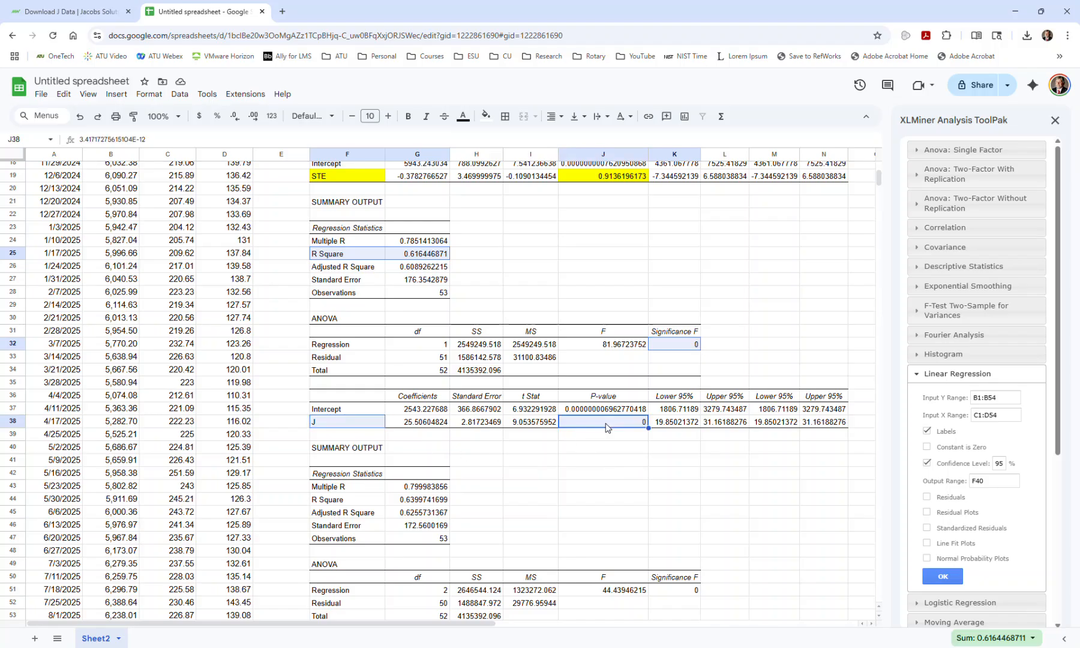
pyautogui.click(486, 116)
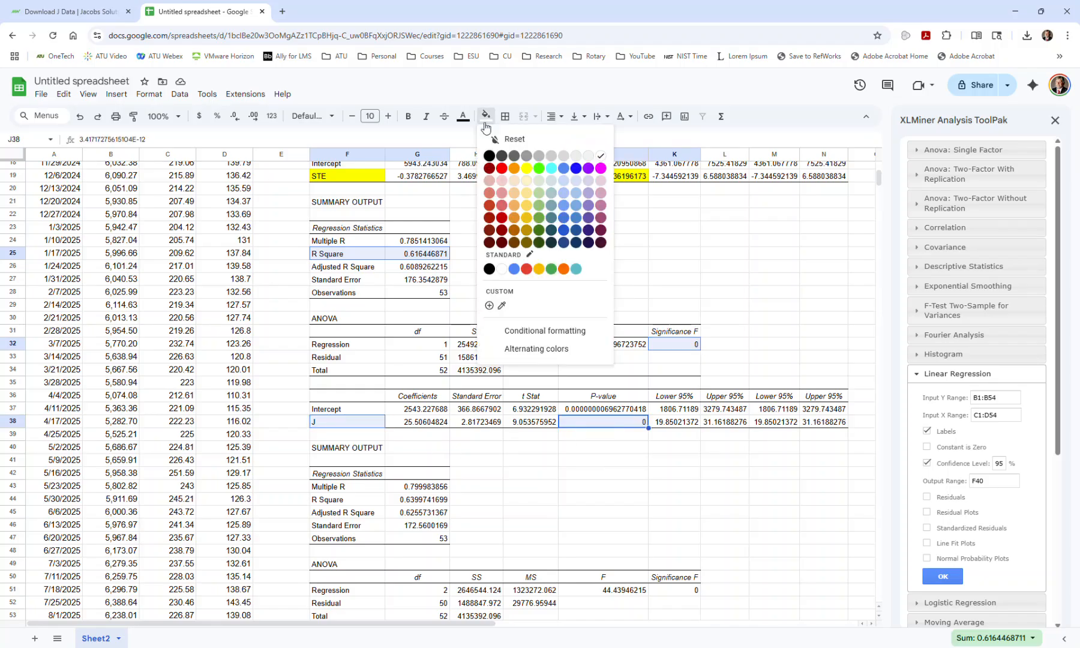
pyautogui.click(528, 175)
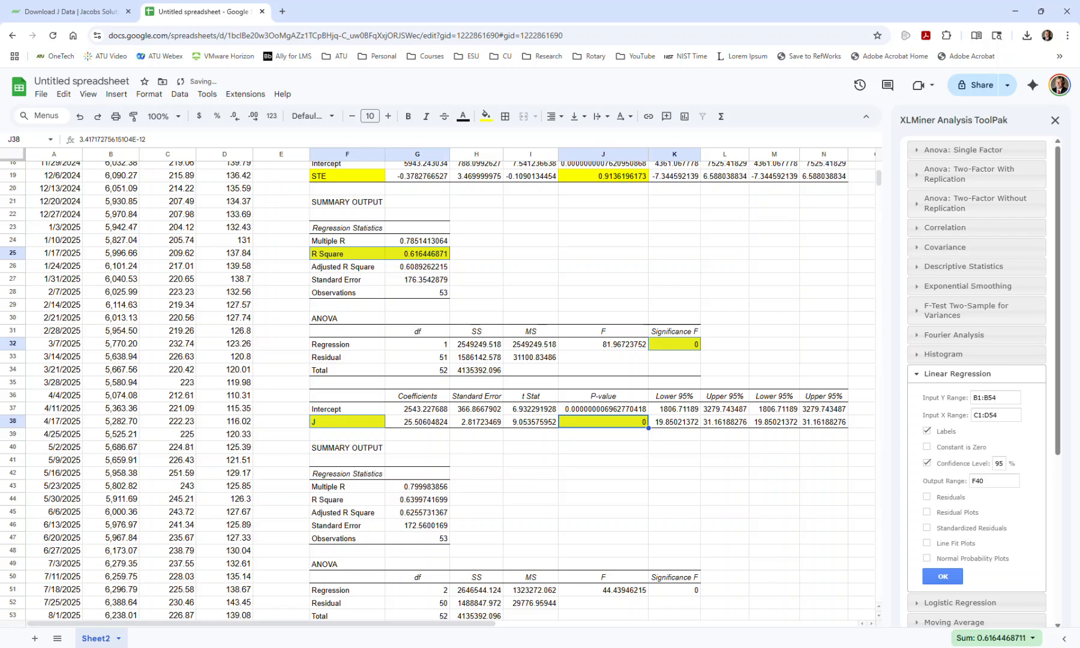
# Bring the Excel workbook back to examine its Significance F and P-value for the J regression, and move it away again.
pyautogui.moveTo(1079, 174); pyautogui.dragTo(570, 286)
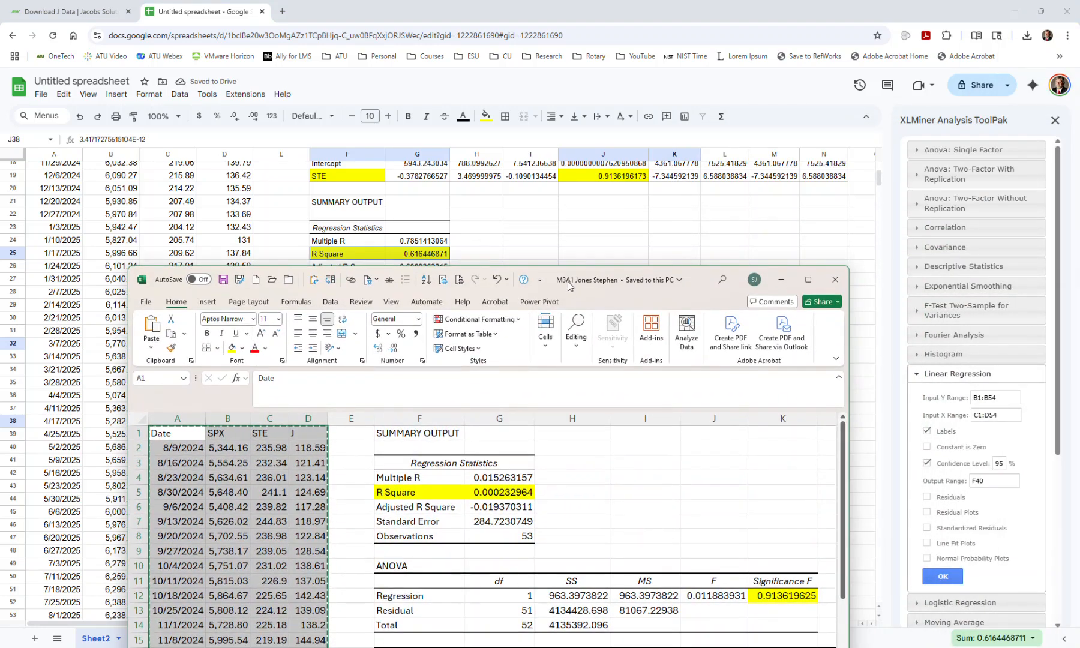
pyautogui.scroll(-7, 501, 509)
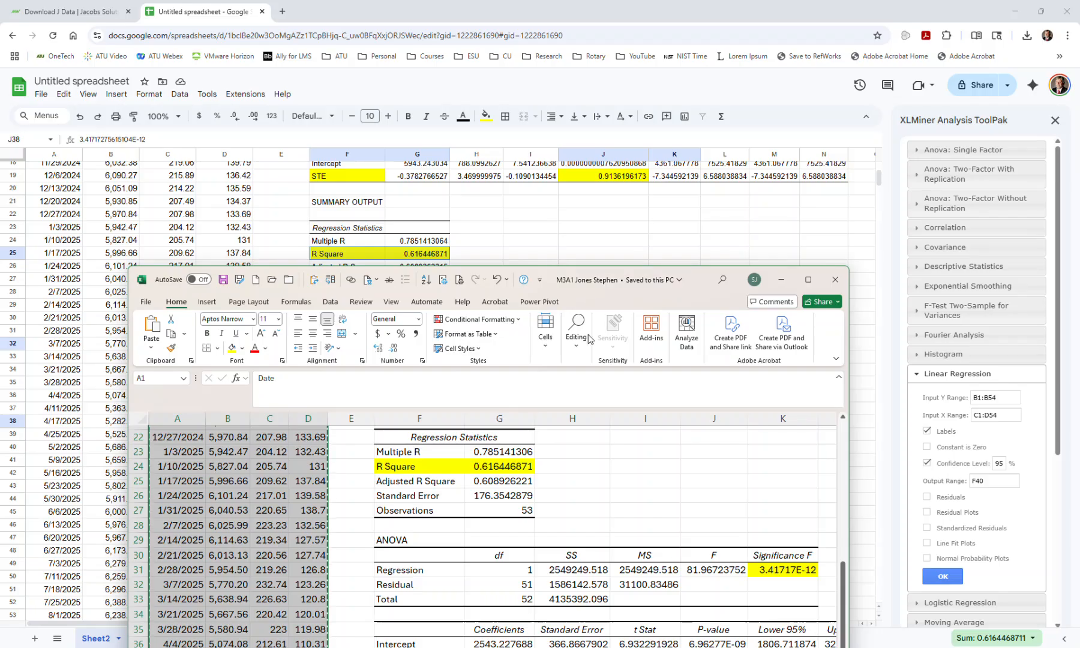
pyautogui.scroll(-2, 627, 505)
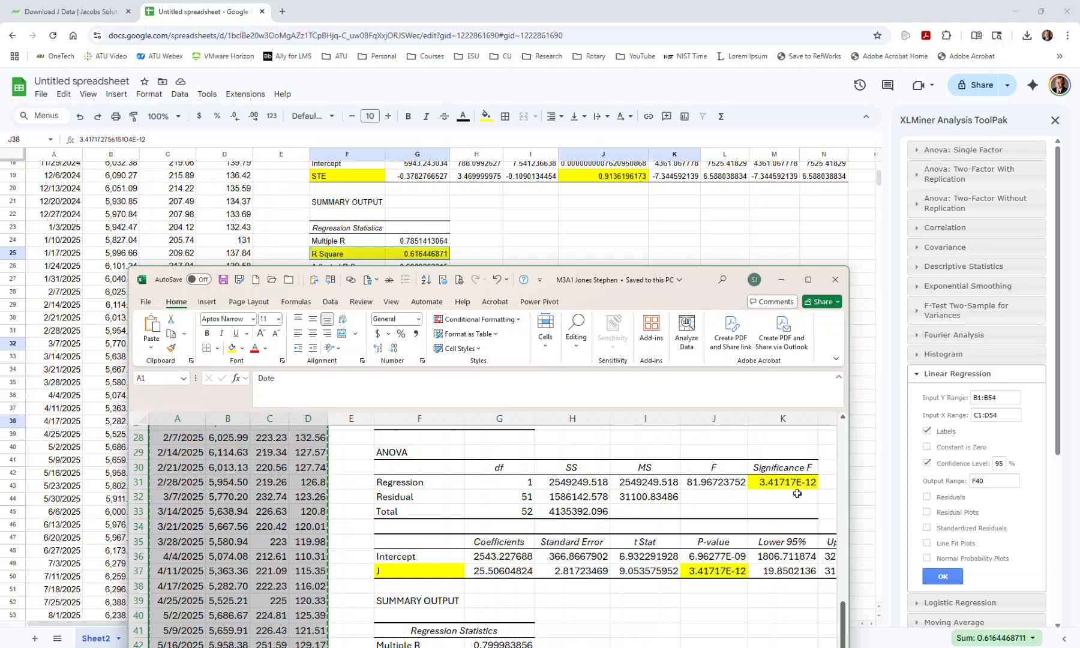
pyautogui.moveTo(631, 278); pyautogui.dragTo(1079, 198)
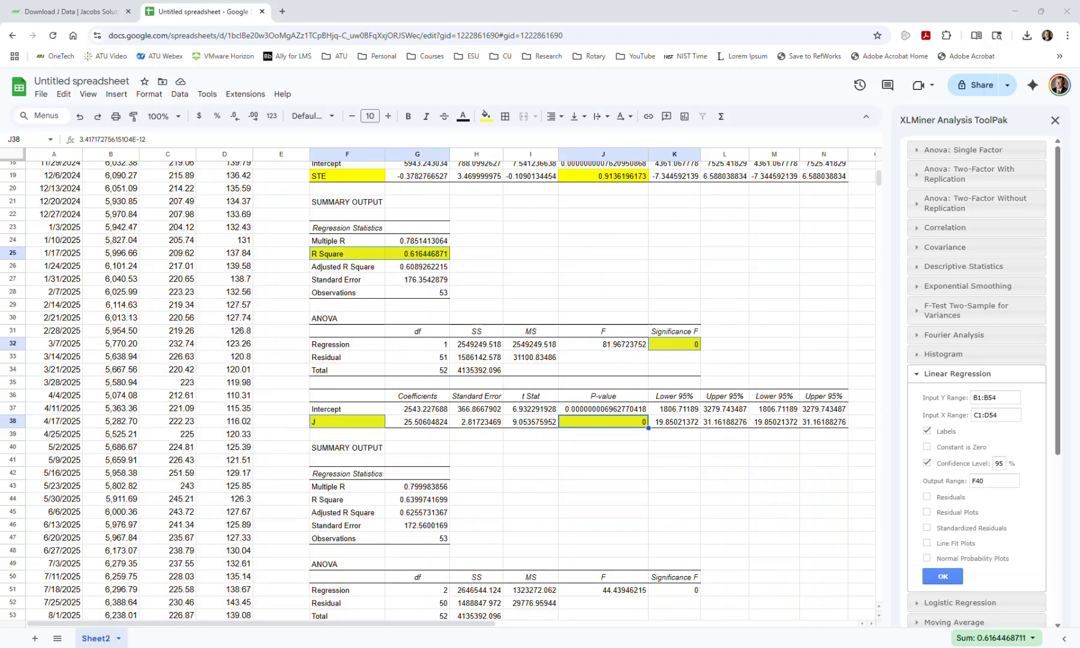
pyautogui.moveTo(1079, 198); pyautogui.dragTo(682, 65)
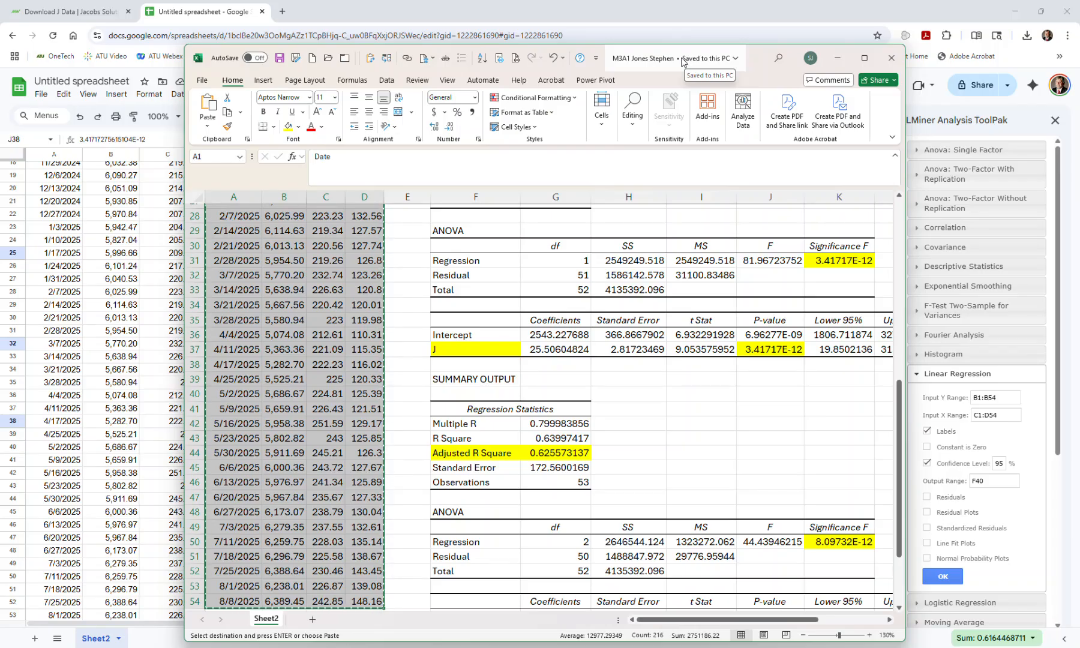
pyautogui.moveTo(683, 60); pyautogui.dragTo(1079, 66)
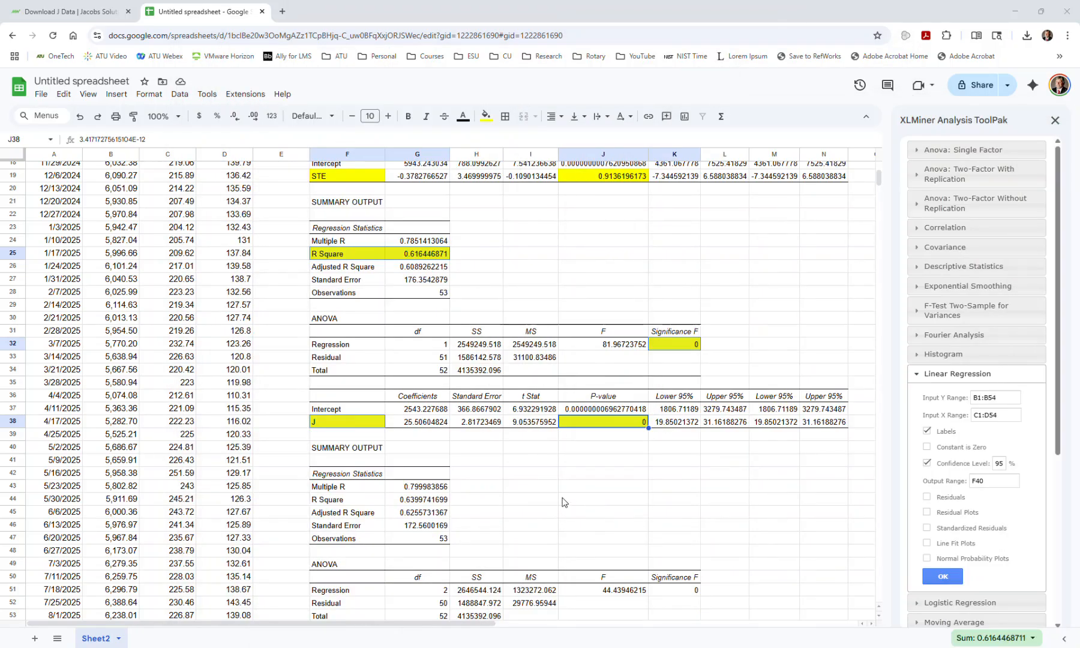
# Check the full-precision values of the J regression's Significance F in K32 and P-value in J38.
pyautogui.click(672, 346)
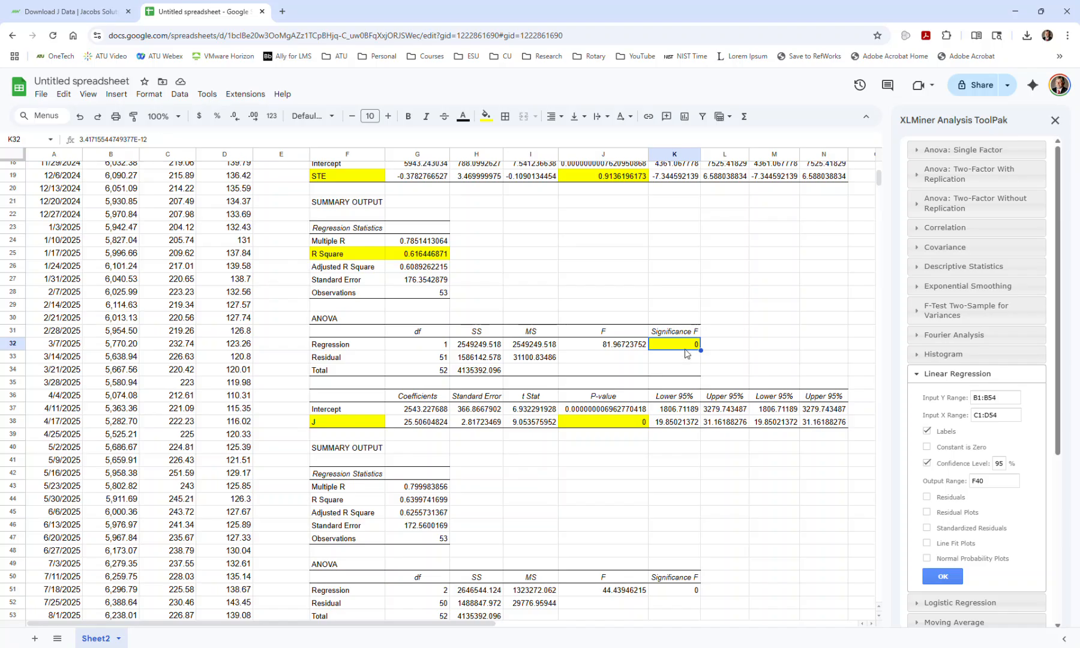
pyautogui.click(640, 425)
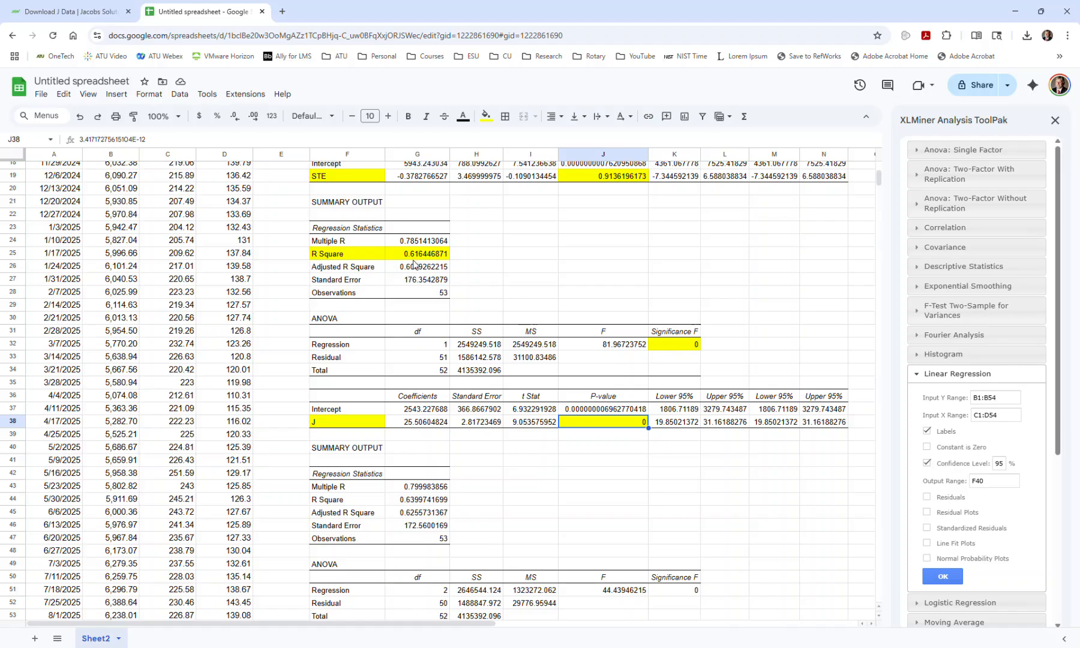
pyautogui.scroll(-6, 414, 265)
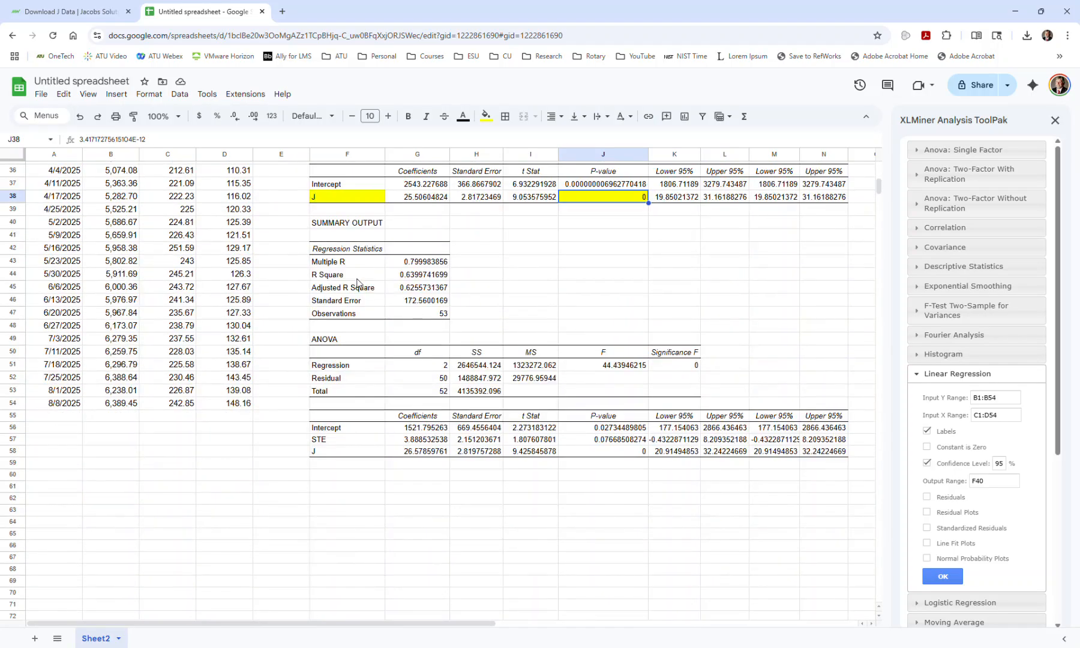
# Fill the combined regression's R Square cells F44:G44, Significance F K51, labels F57:F58 and P-values J57:J58 with yellow.
pyautogui.click(357, 275)
pyautogui.keyDown('shift'); pyautogui.click(430, 276); pyautogui.keyUp('shift')
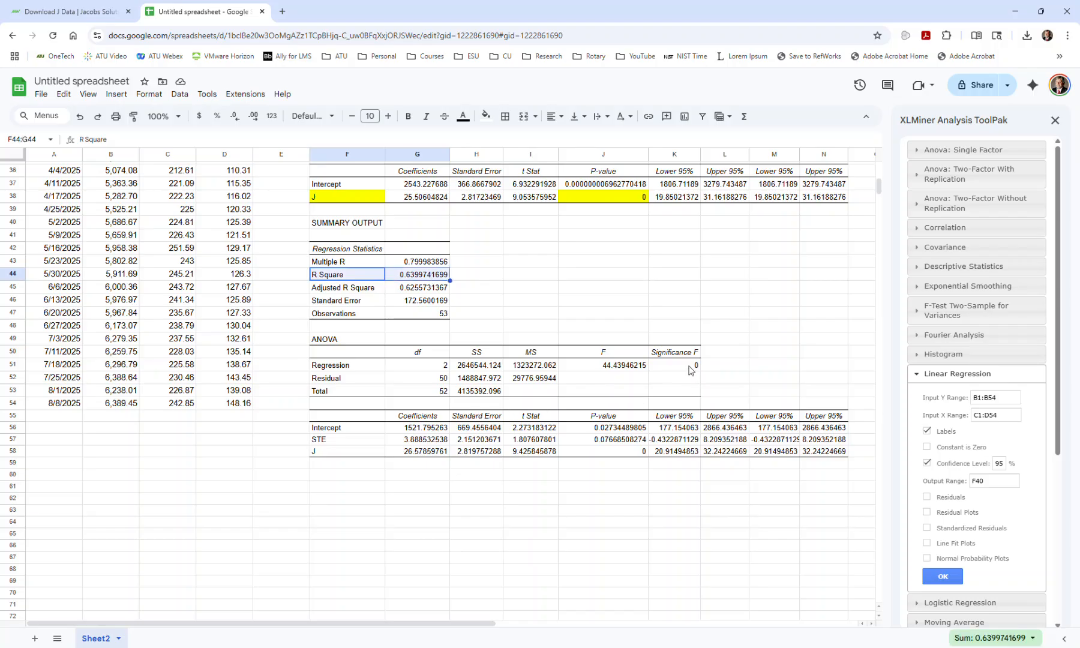
pyautogui.keyDown('ctrl'); pyautogui.click(692, 368); pyautogui.keyUp('ctrl')
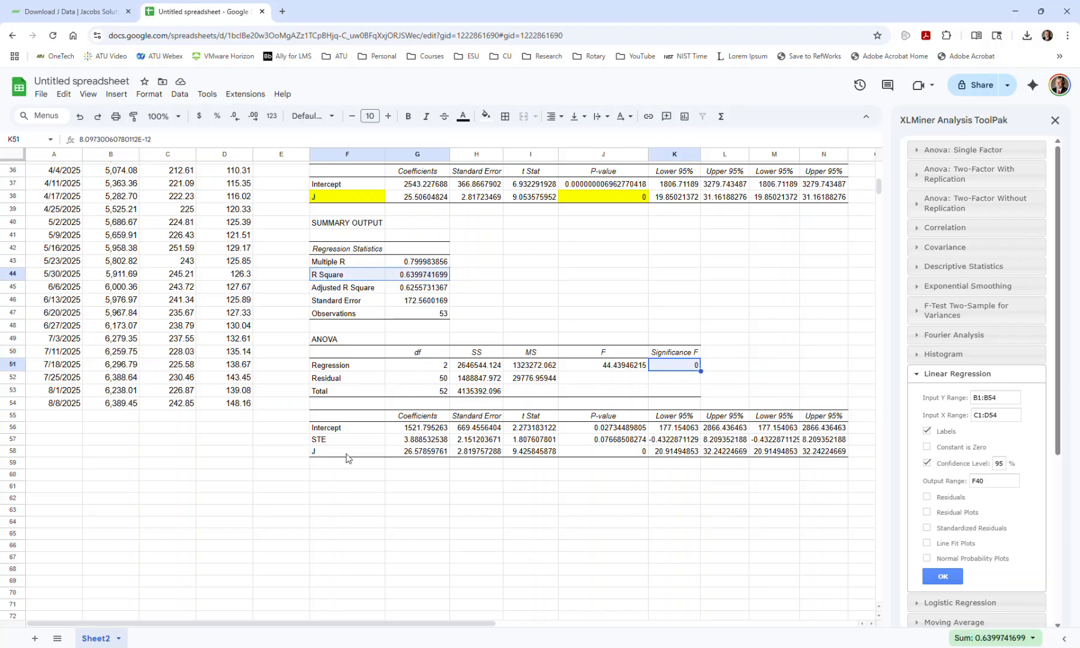
pyautogui.moveTo(351, 441); pyautogui.dragTo(351, 453)
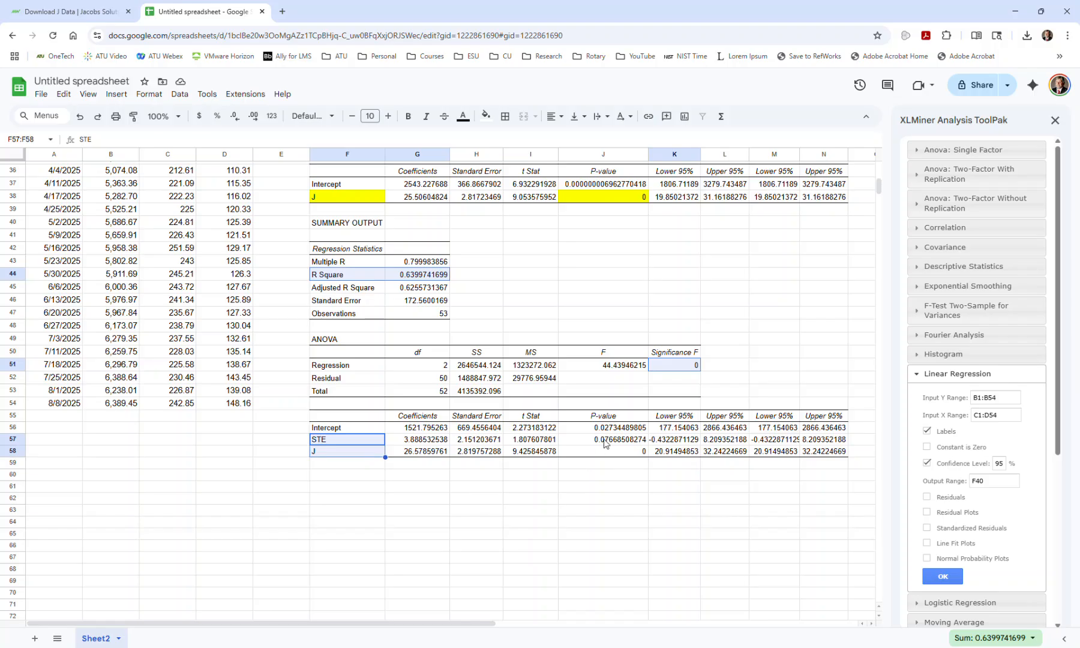
pyautogui.moveTo(603, 442); pyautogui.dragTo(605, 457)
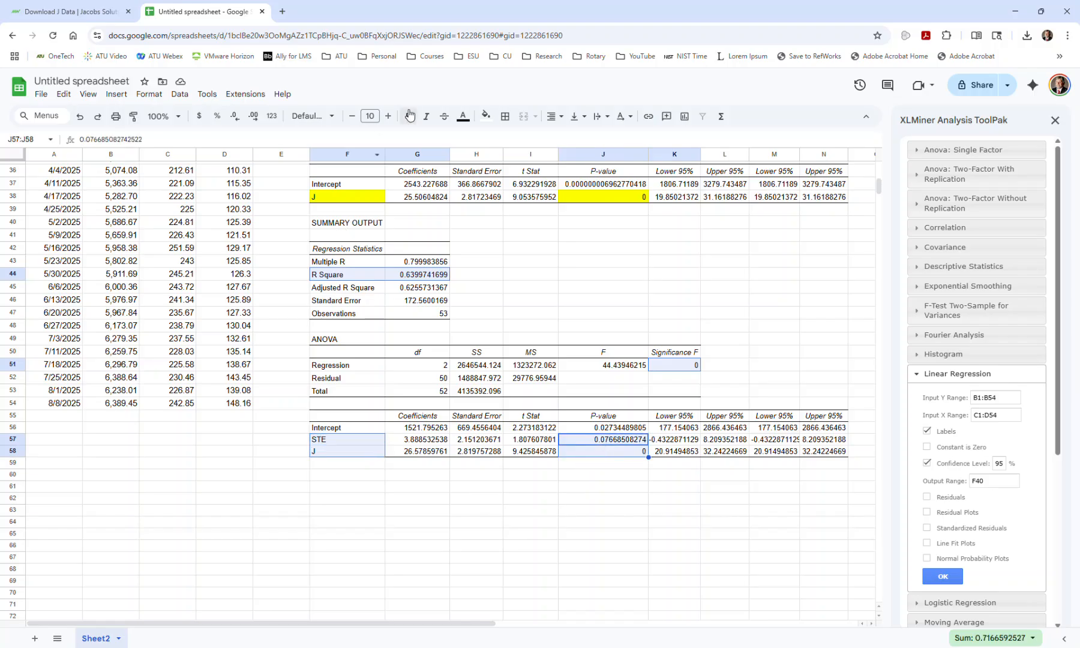
pyautogui.click(486, 114)
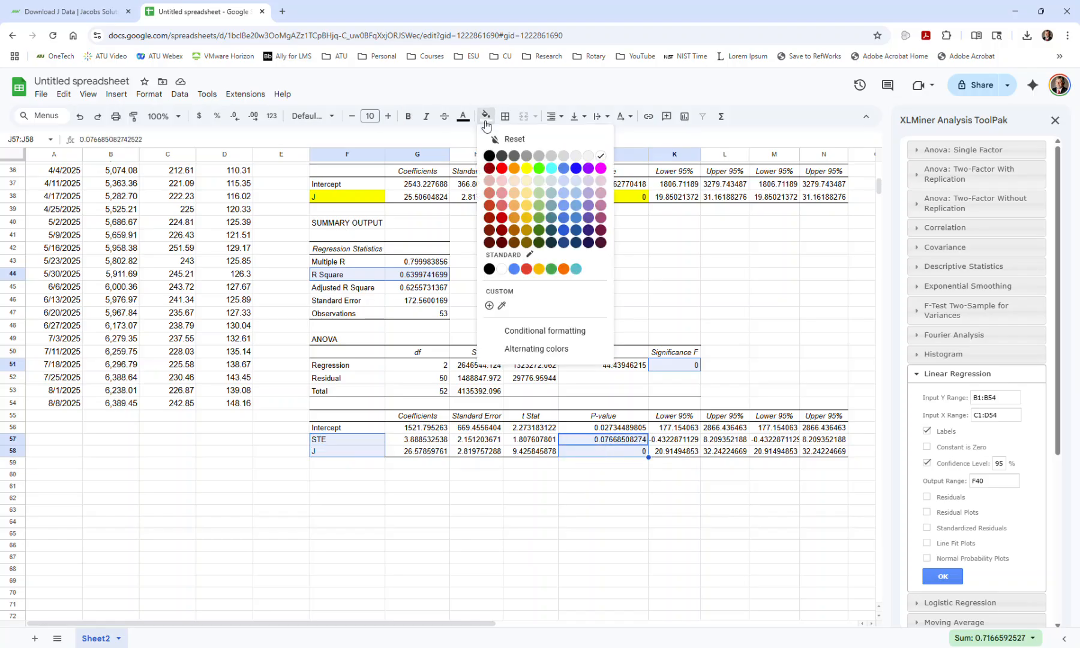
pyautogui.click(527, 172)
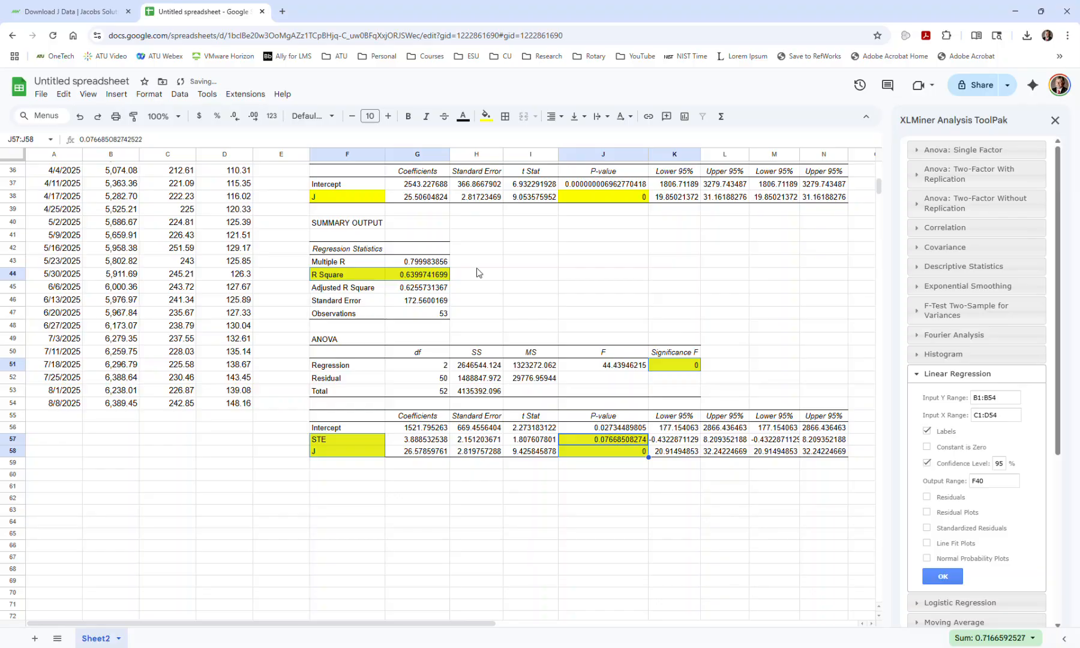
pyautogui.scroll(-2, 478, 273)
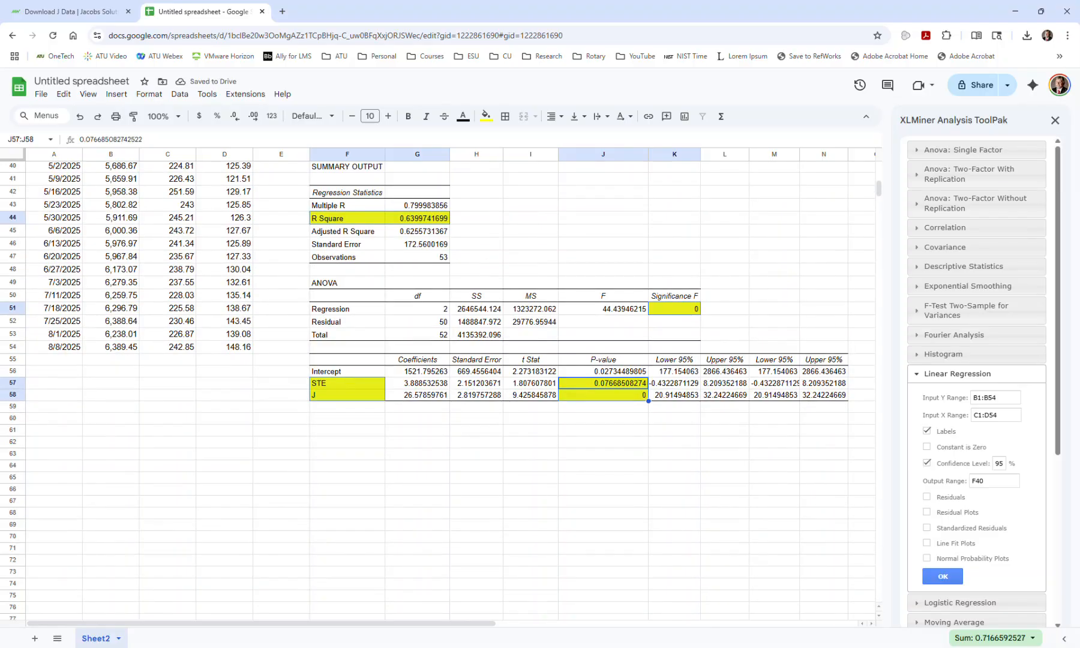
pyautogui.click(505, 230)
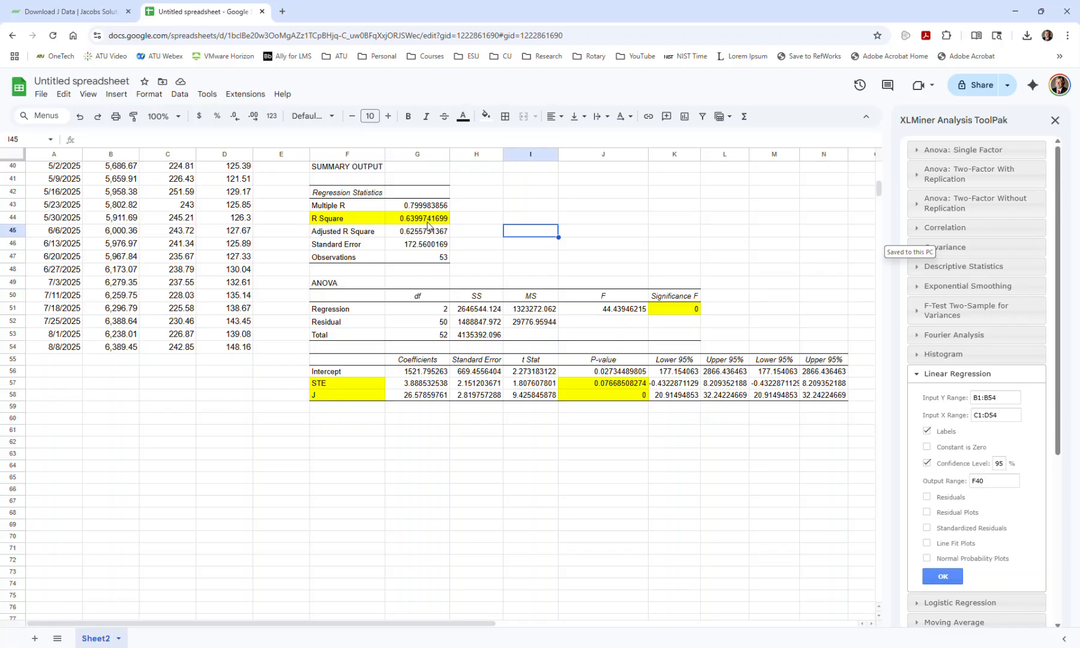
# Bring the Excel workbook back to examine which statistics are highlighted in its combined STE and J regression, and move it away again.
pyautogui.moveTo(1079, 90); pyautogui.dragTo(742, 58)
pyautogui.scroll(-1, 612, 437)
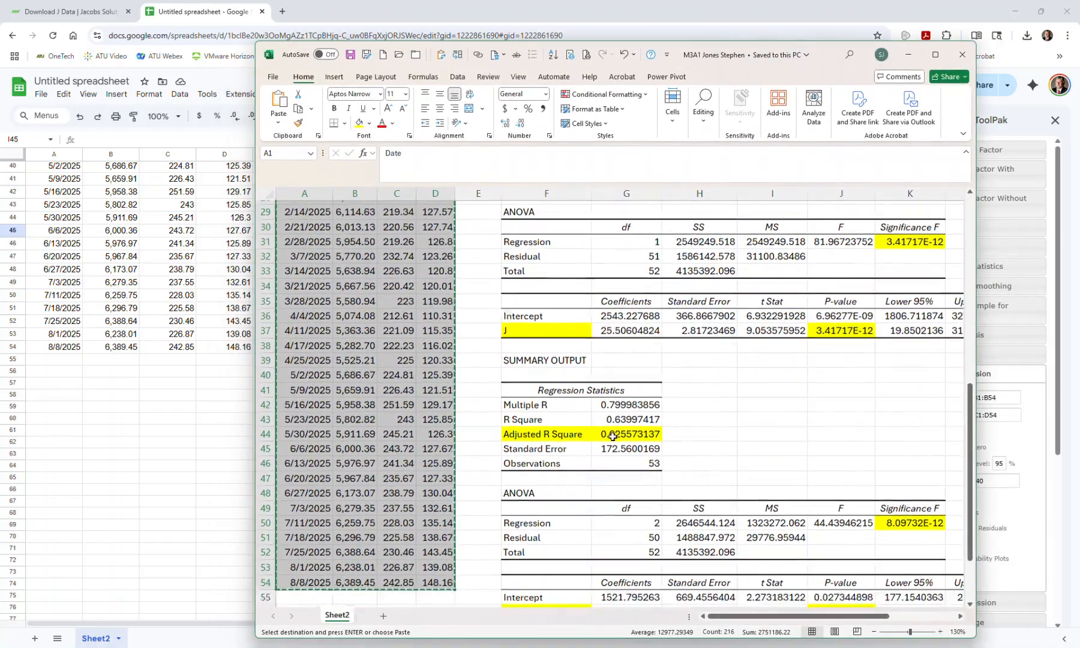
pyautogui.scroll(-4, 612, 436)
pyautogui.scroll(1, 611, 415)
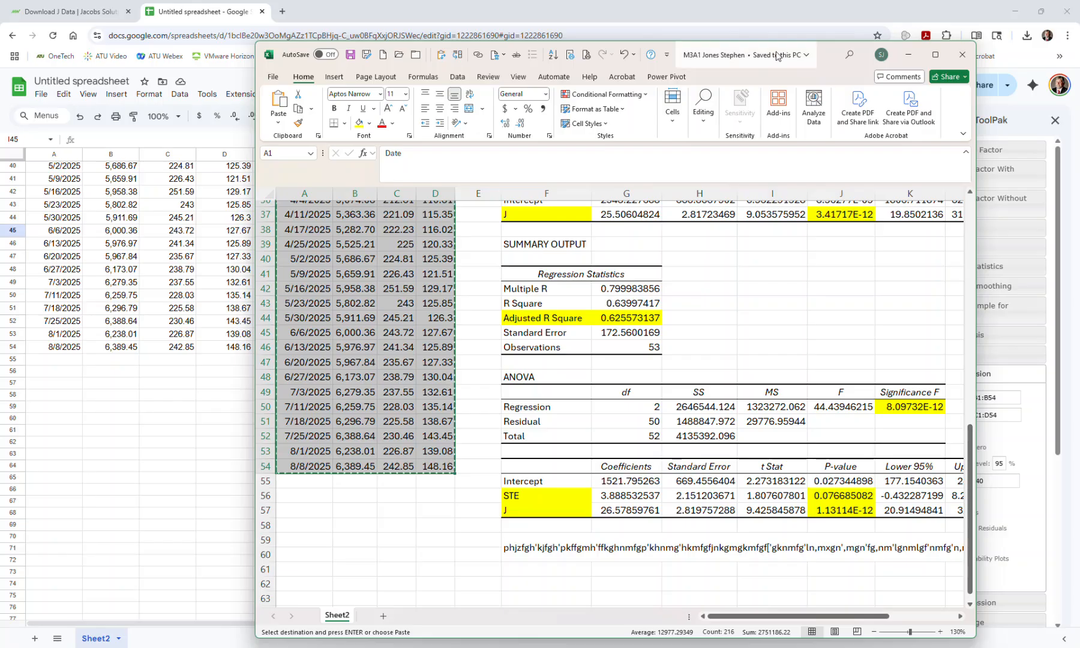
pyautogui.moveTo(742, 57); pyautogui.dragTo(1079, 57)
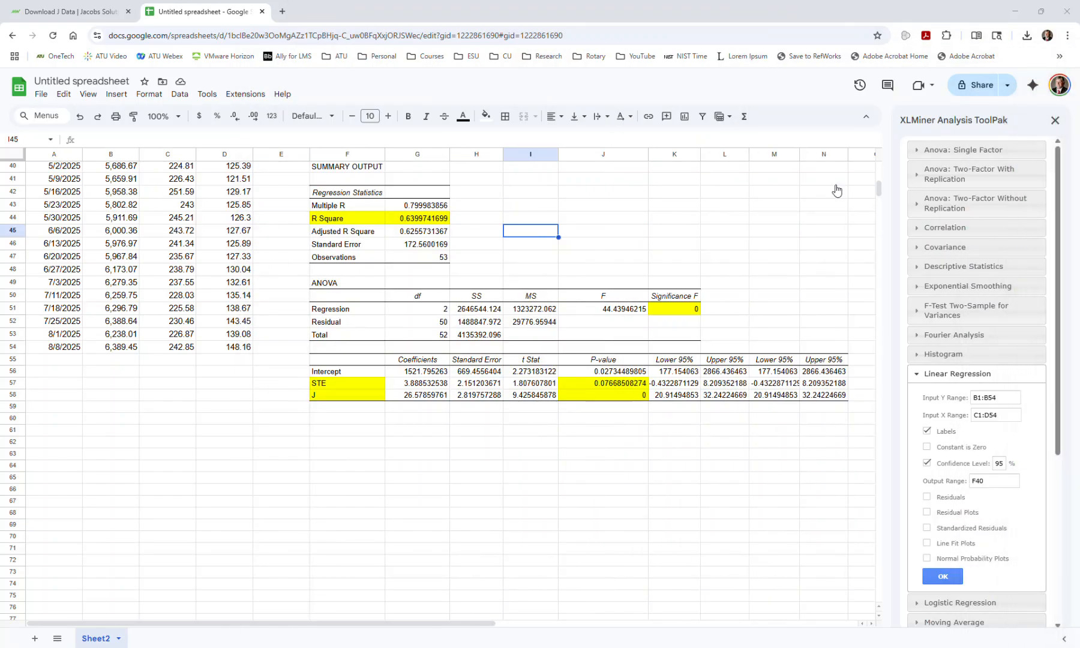
# Fill the combined regression's Adjusted R Square label and value in F45:G45 with yellow.
pyautogui.click(373, 235)
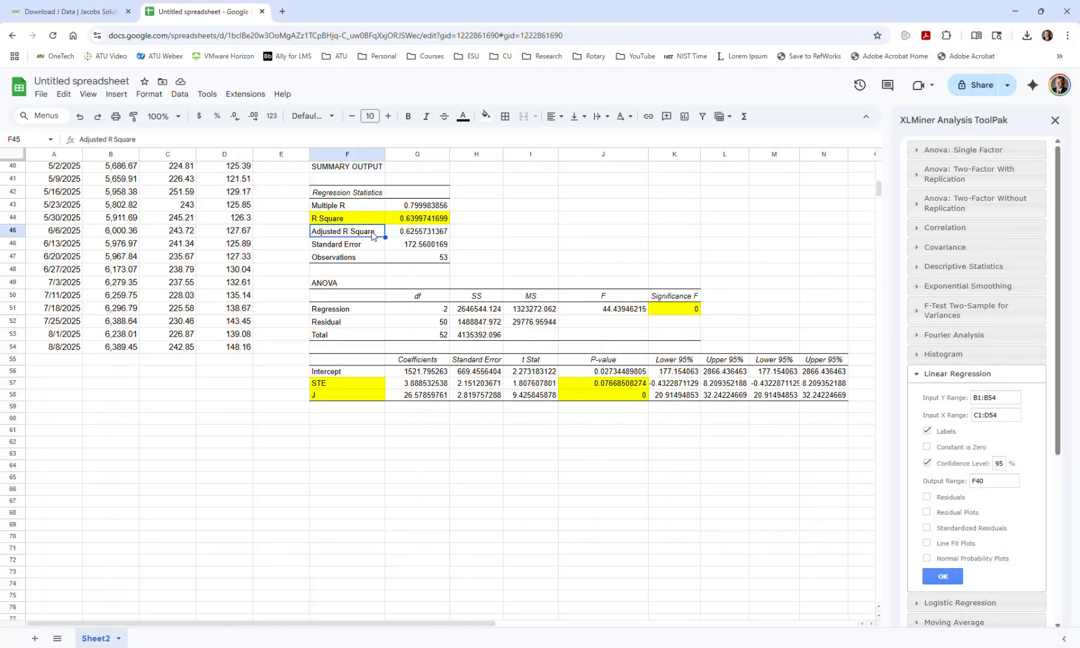
pyautogui.keyDown('shift'); pyautogui.click(417, 233); pyautogui.keyUp('shift')
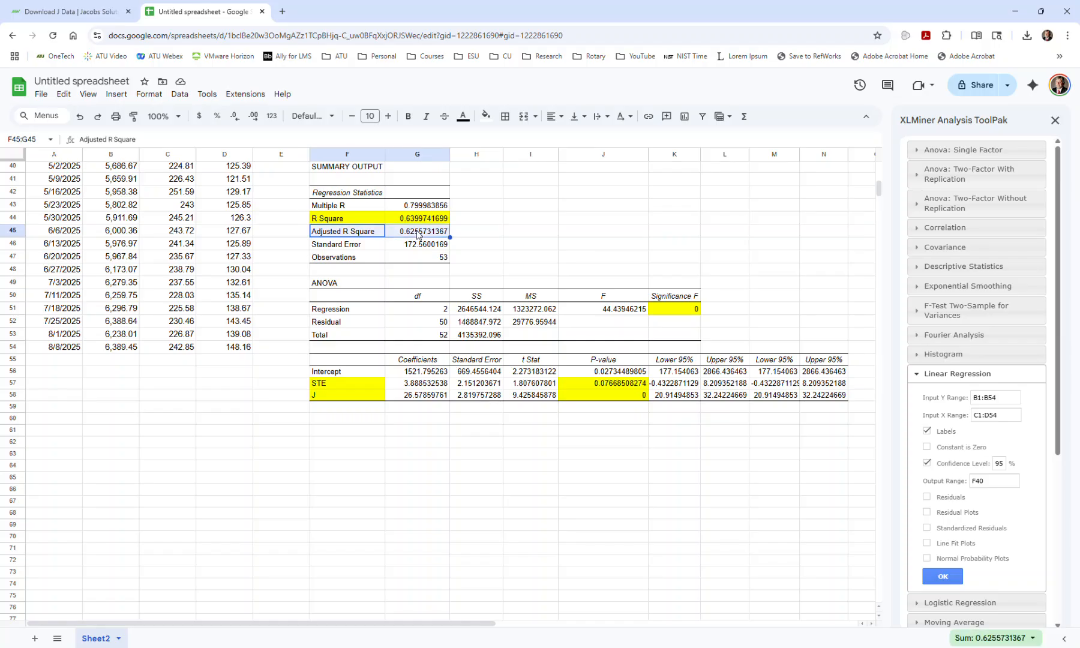
pyautogui.click(486, 116)
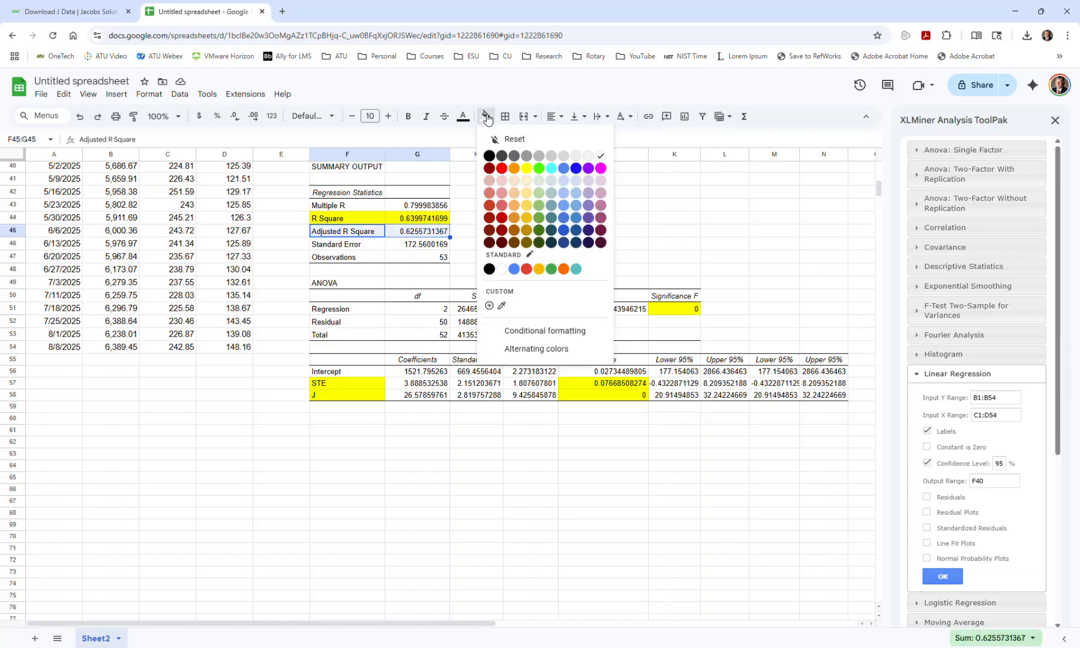
pyautogui.click(525, 171)
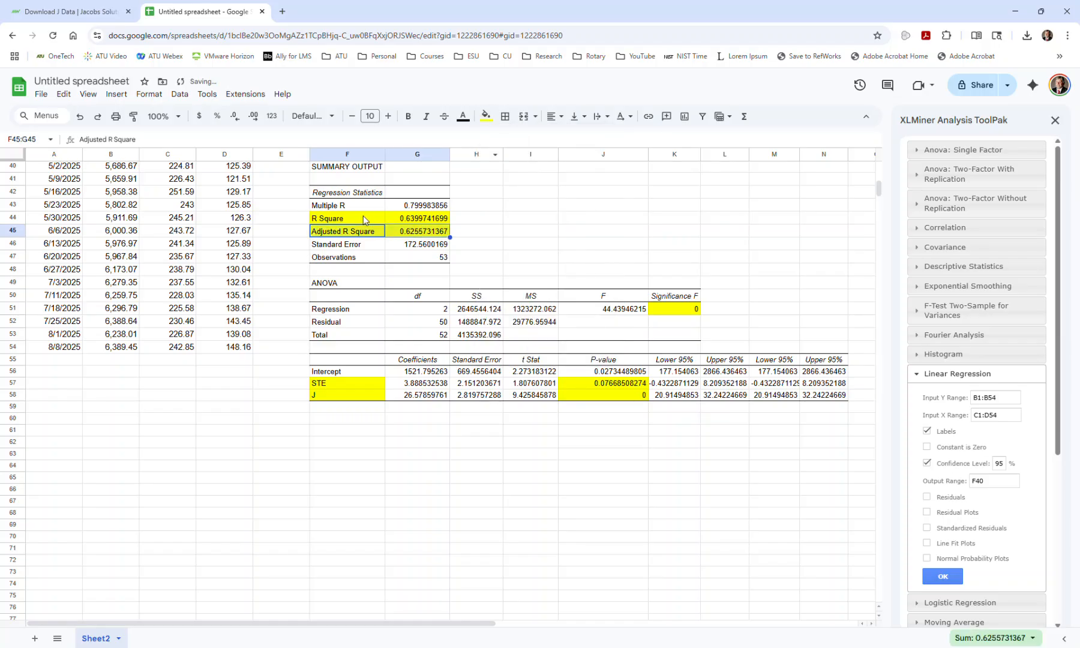
# Change the fill of the combined regression's R Square cells F44:G44 to white.
pyautogui.click(363, 220)
pyautogui.keyDown('shift'); pyautogui.click(421, 220); pyautogui.keyUp('shift')
pyautogui.click(486, 116)
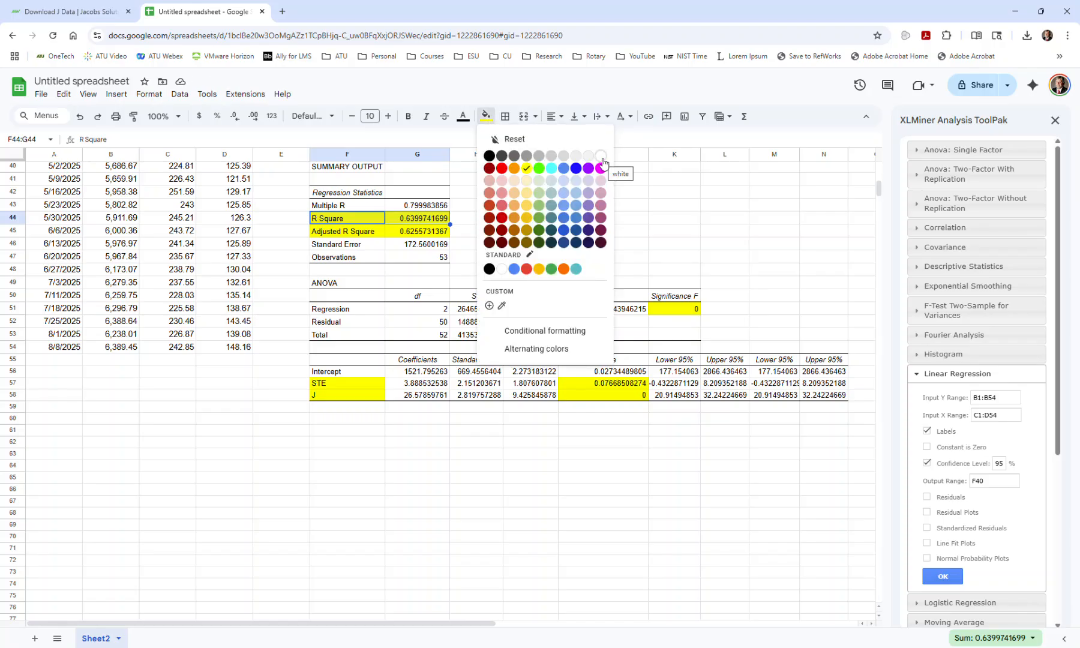
pyautogui.click(603, 162)
pyautogui.click(478, 223)
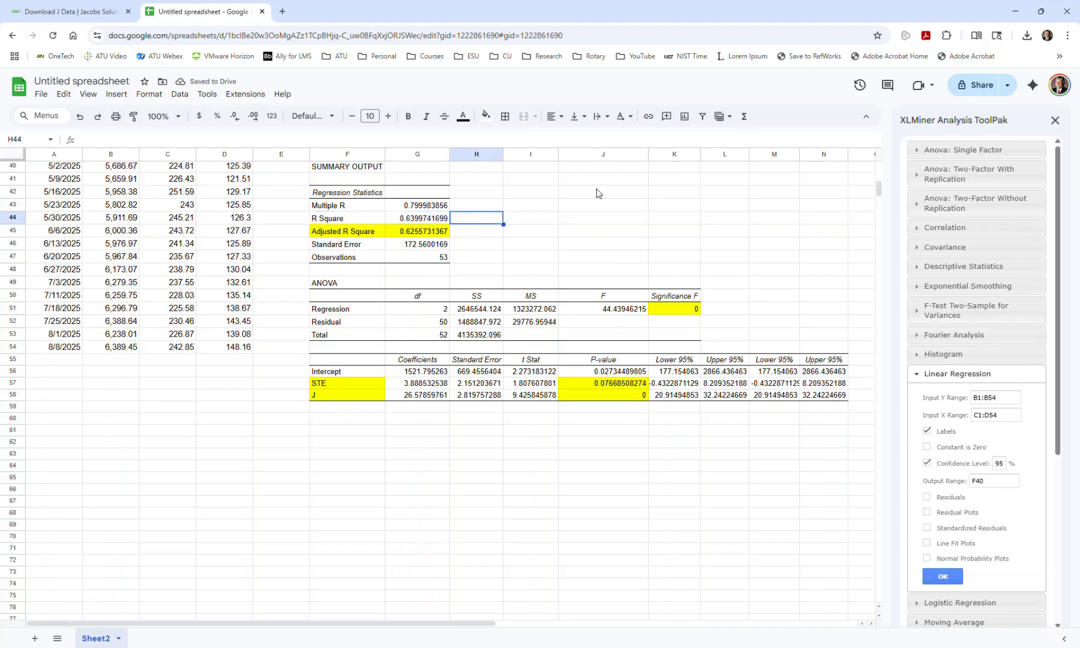
# Bring up the Excel workbook to examine its combined regression's Significance F, P-values and the text line below them, and move it away.
pyautogui.moveTo(1079, 99); pyautogui.dragTo(668, 82)
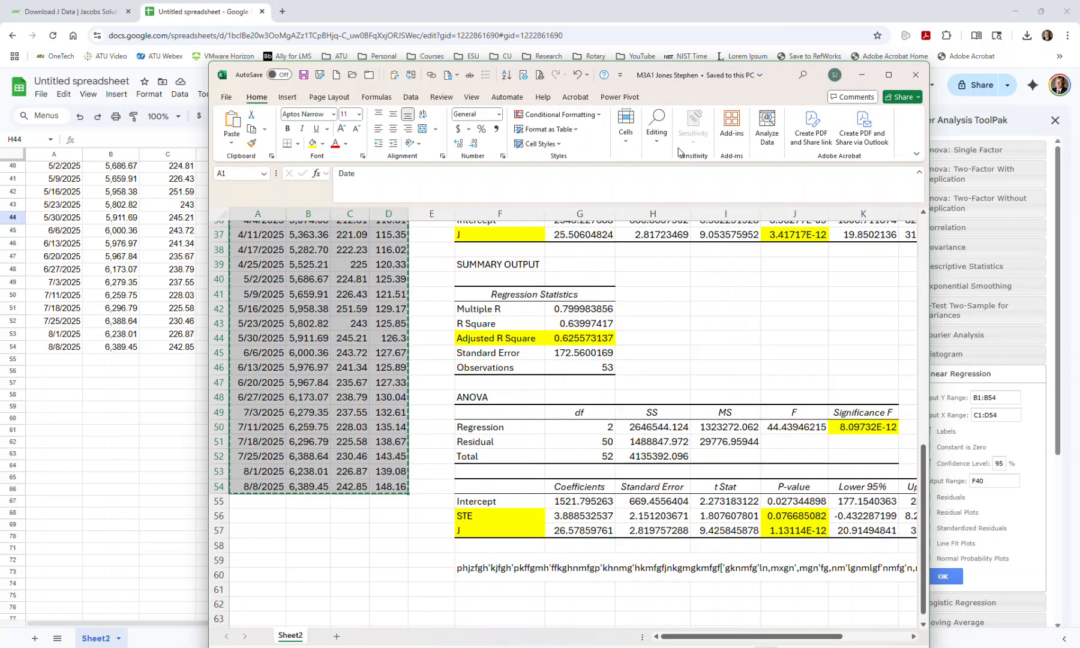
pyautogui.moveTo(693, 75); pyautogui.dragTo(609, 117)
pyautogui.scroll(-3, 794, 480)
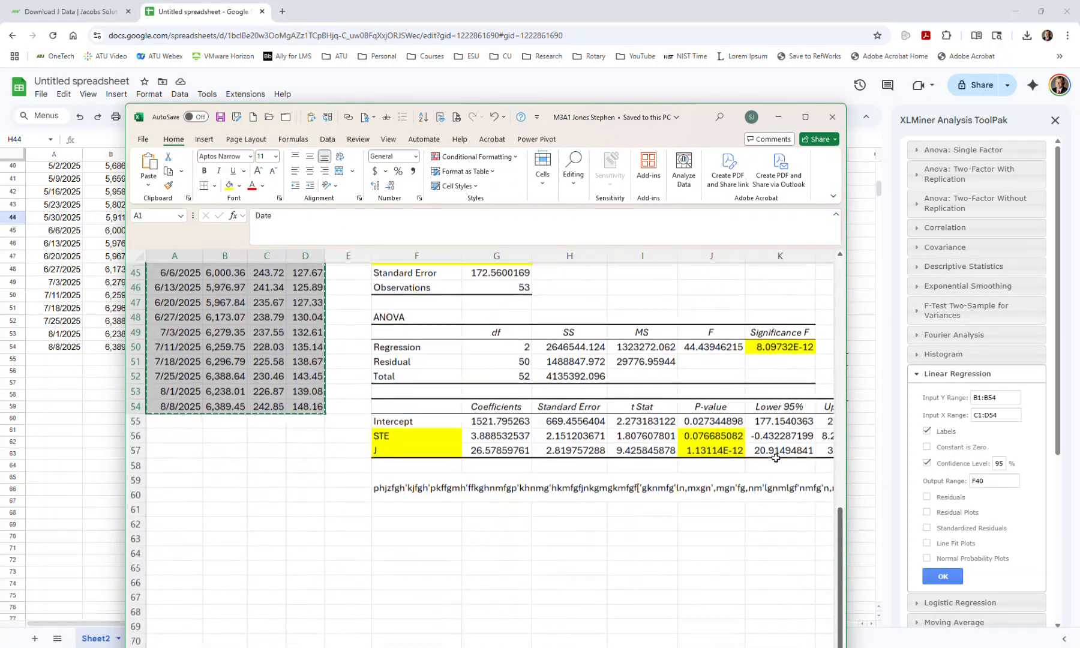
pyautogui.moveTo(624, 118); pyautogui.dragTo(605, 135)
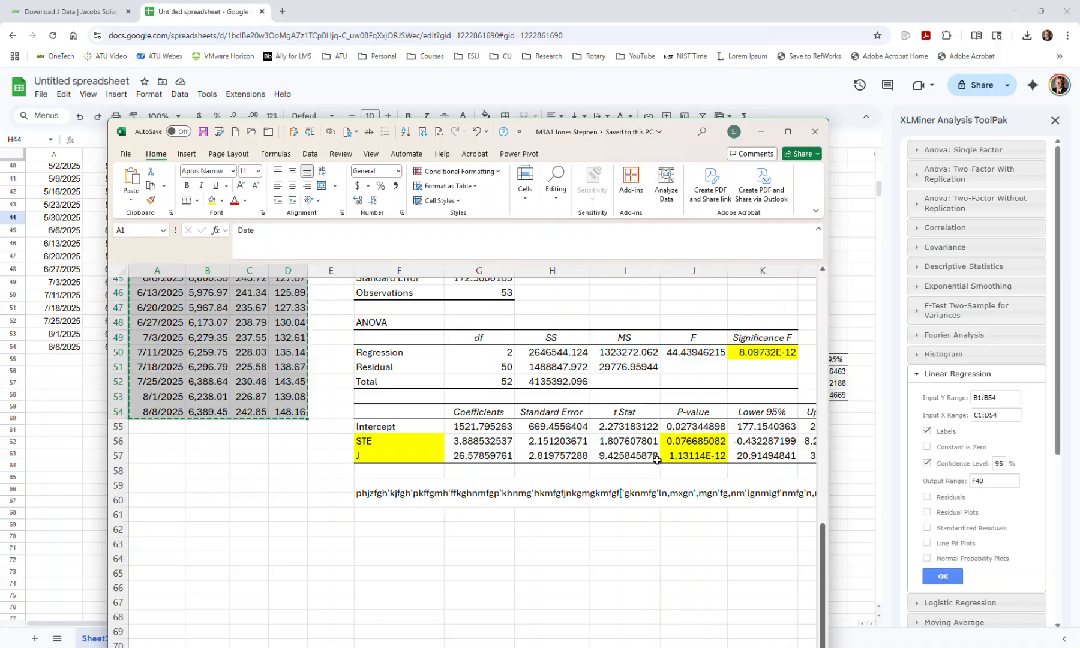
pyautogui.moveTo(639, 131); pyautogui.dragTo(744, 54)
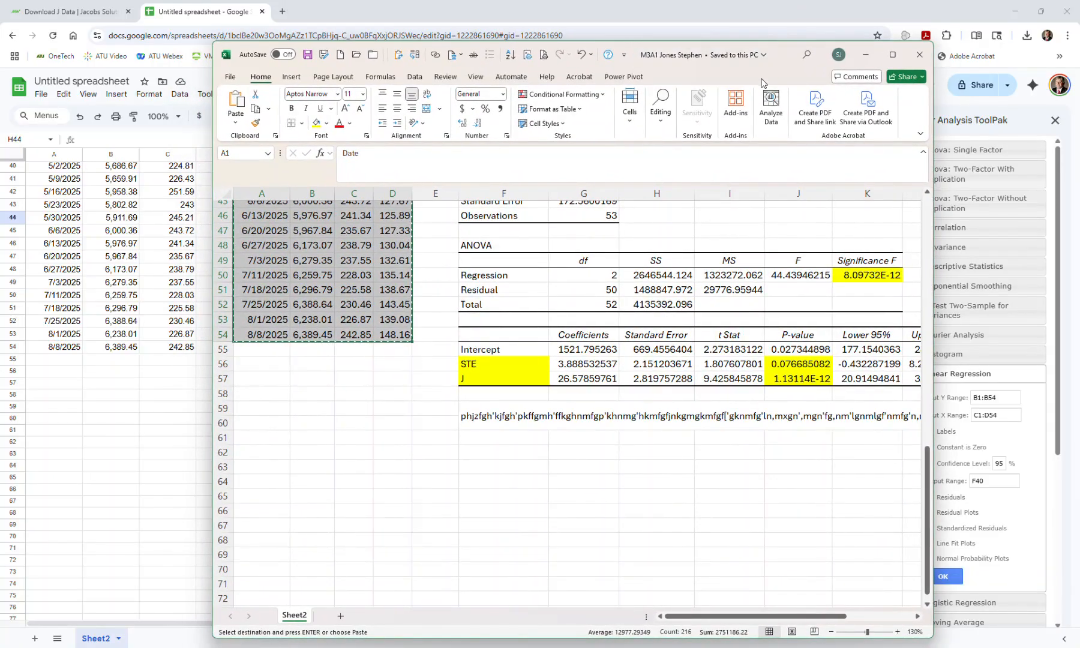
pyautogui.moveTo(698, 57); pyautogui.dragTo(1079, 36)
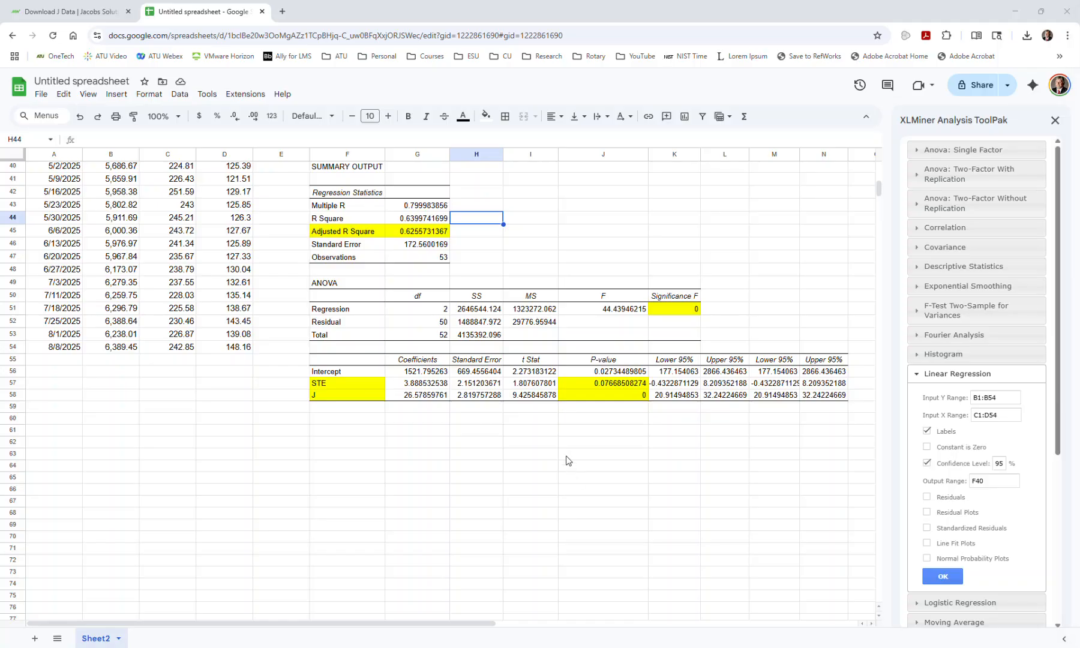
# Enter a long line of filler text starting with "ghmsfg'hkmgh" in F60, below the combined regression's coefficient table.
pyautogui.click(348, 418)
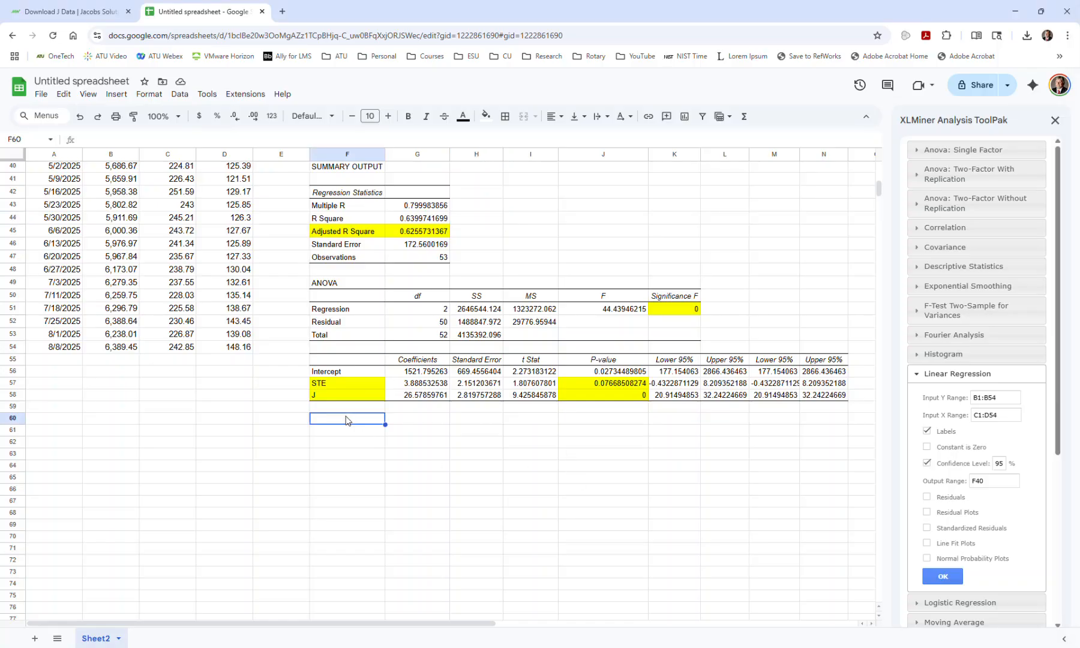
pyautogui.keyDown('shift'); pyautogui.click(812, 432); pyautogui.keyUp('shift')
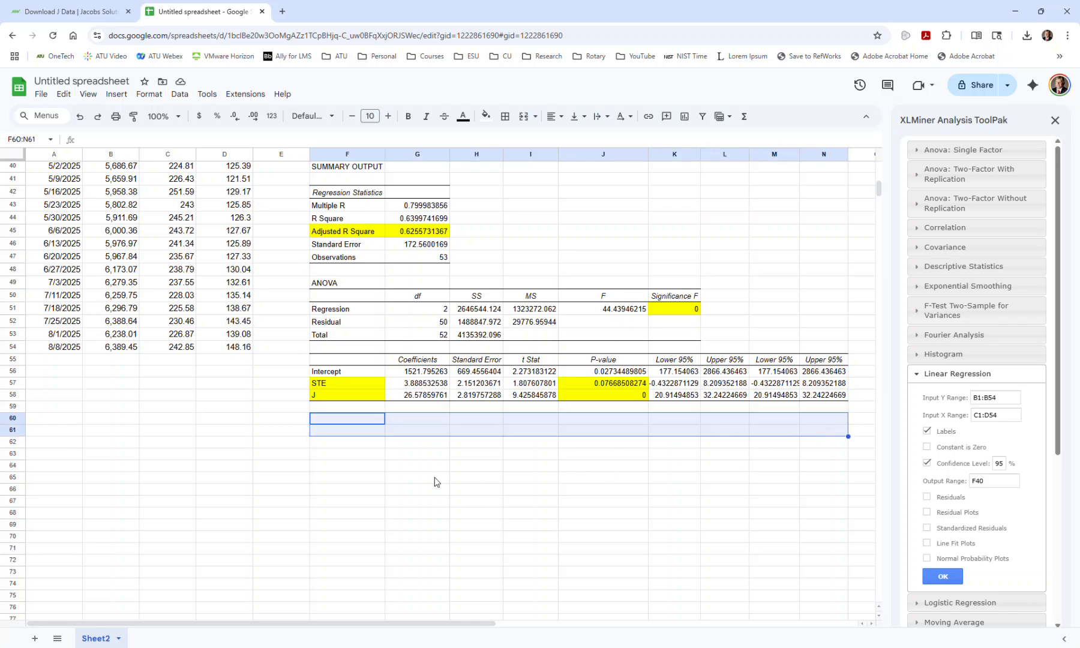
pyautogui.click(367, 420)
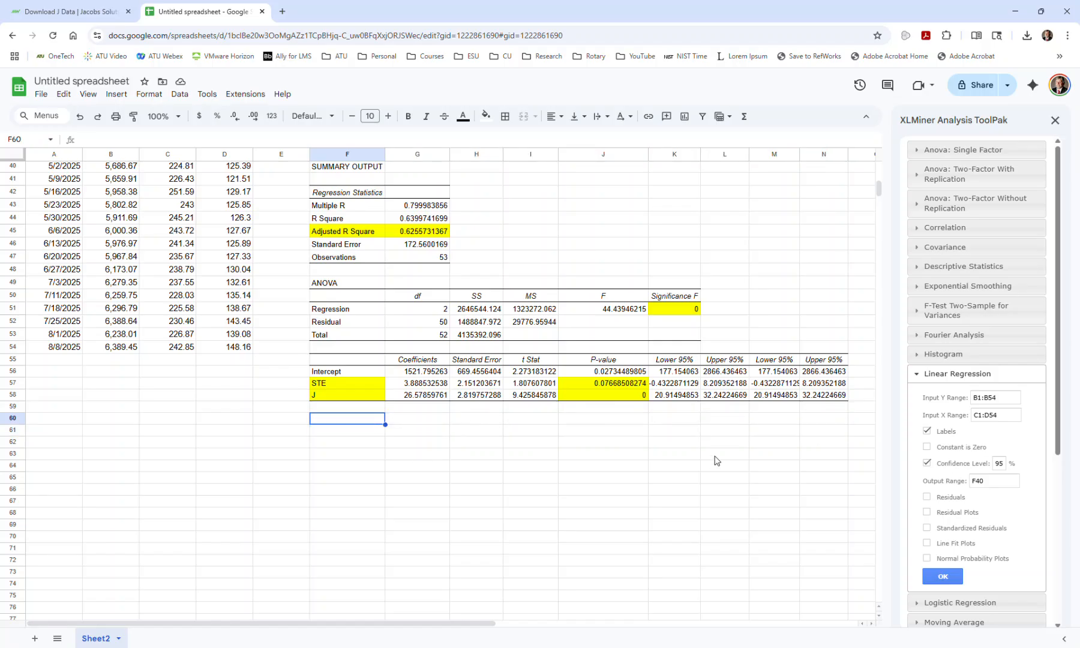
pyautogui.write("ghmsfg'hkmghpakdmhadgfgkhmadghgkmadhkdmgh")
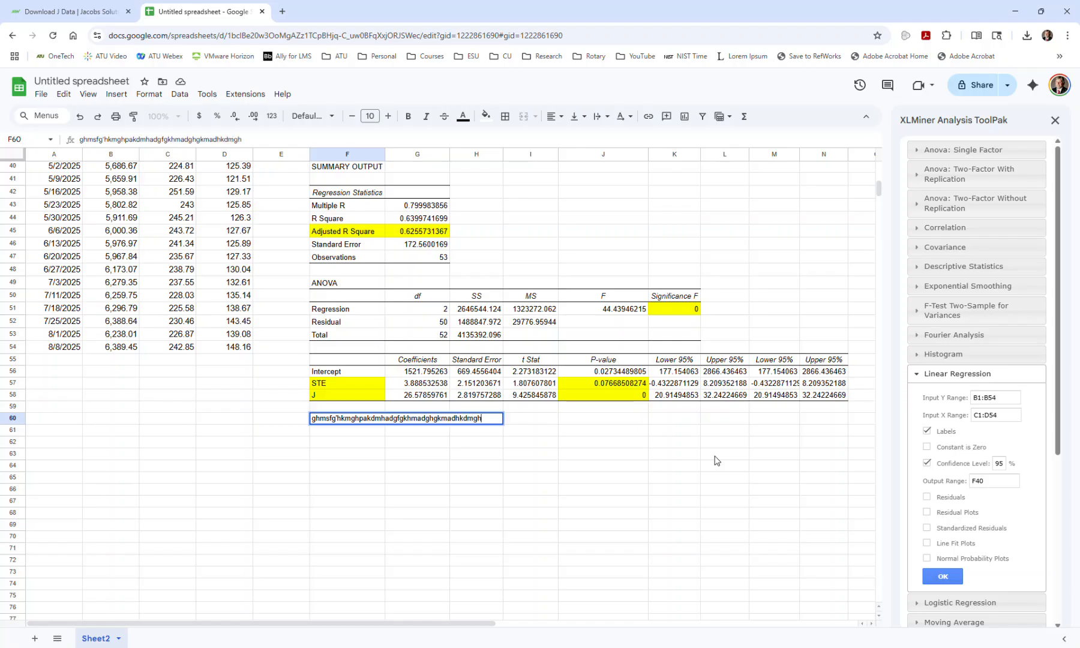
pyautogui.write('adkghmbad[khmadhkhmadhkmadghnkamdghkmdghnadkmhbdgfgfkhbmadkmdgknmgkmgg')
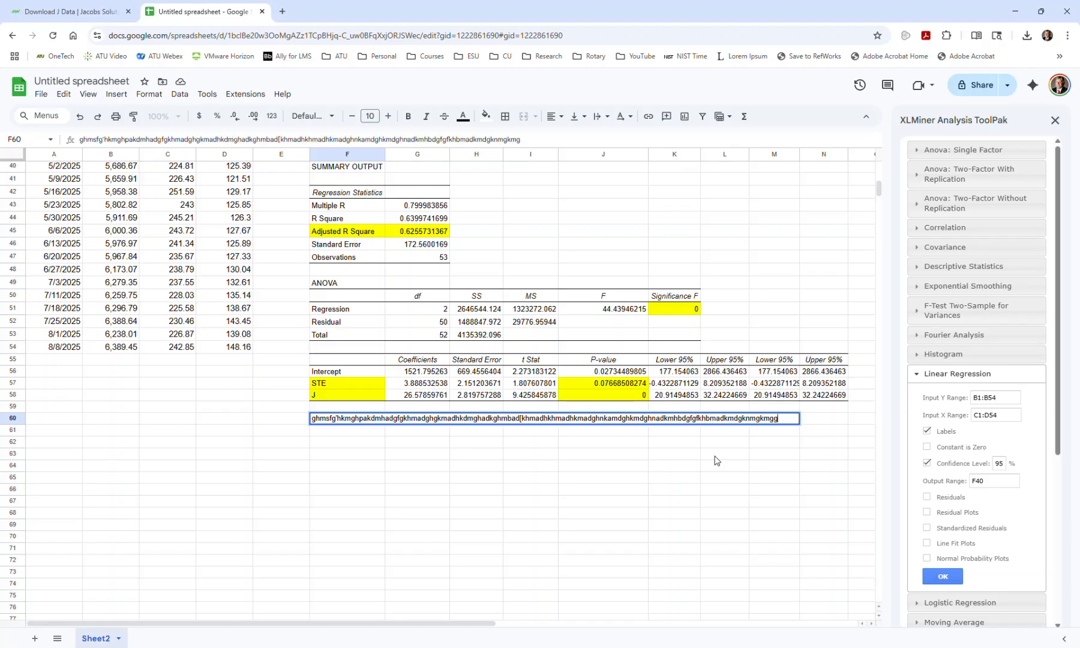
pyautogui.write('bng')
pyautogui.press('Return')
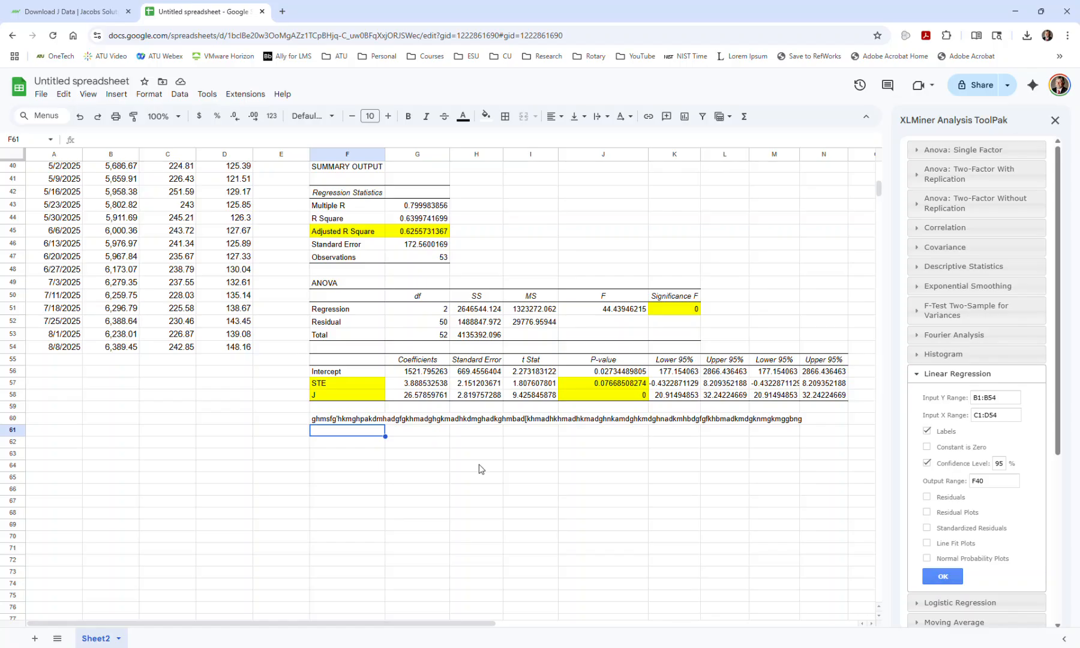
pyautogui.click(365, 420)
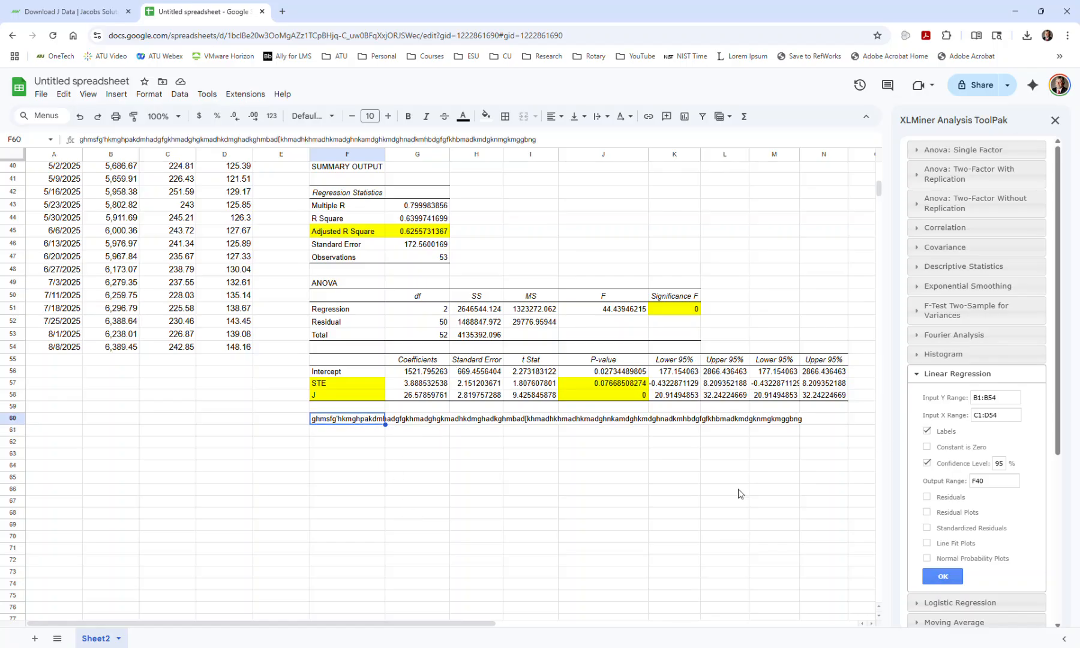
pyautogui.click(507, 456)
pyautogui.click(345, 429)
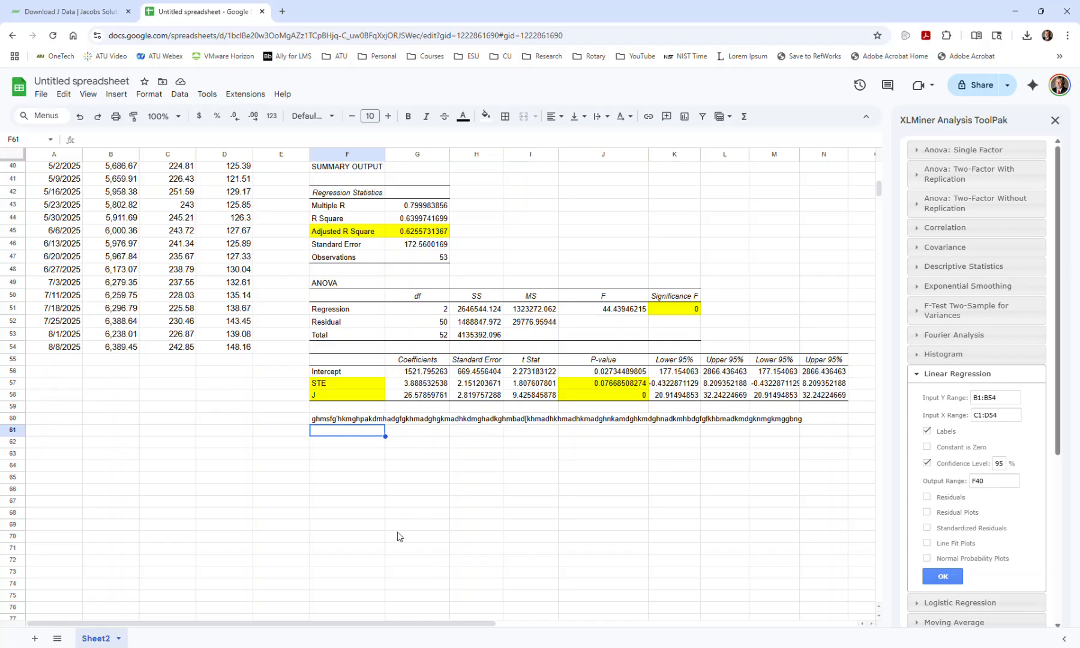
# Download the spreadsheet as a Microsoft Excel (.xlsx) file.
pyautogui.scroll(10, 282, 411)
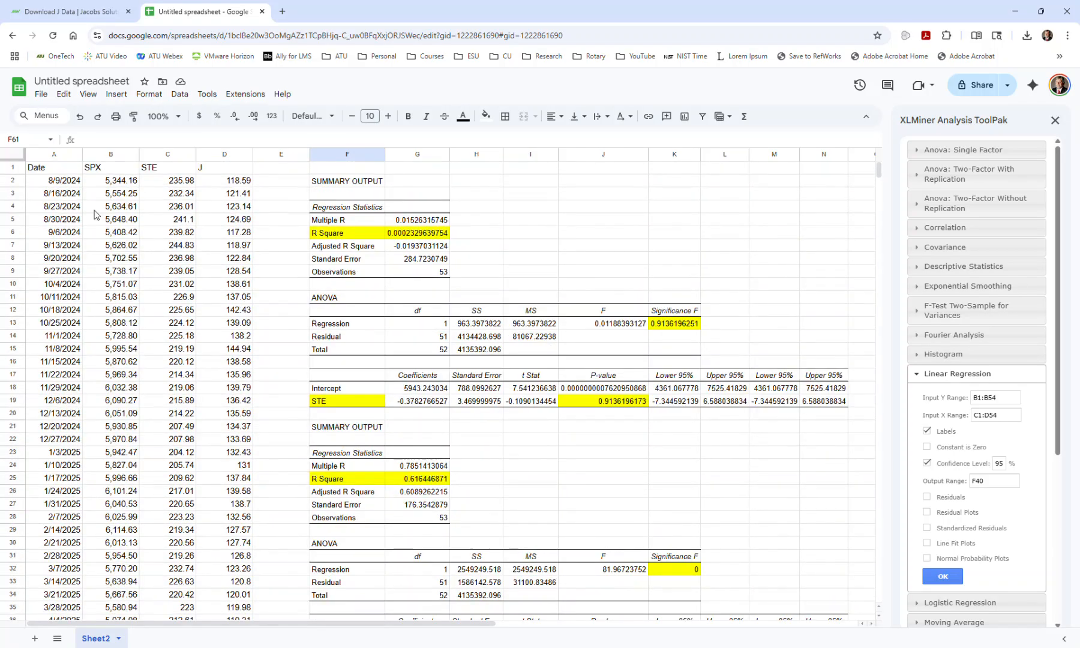
pyautogui.click(40, 95)
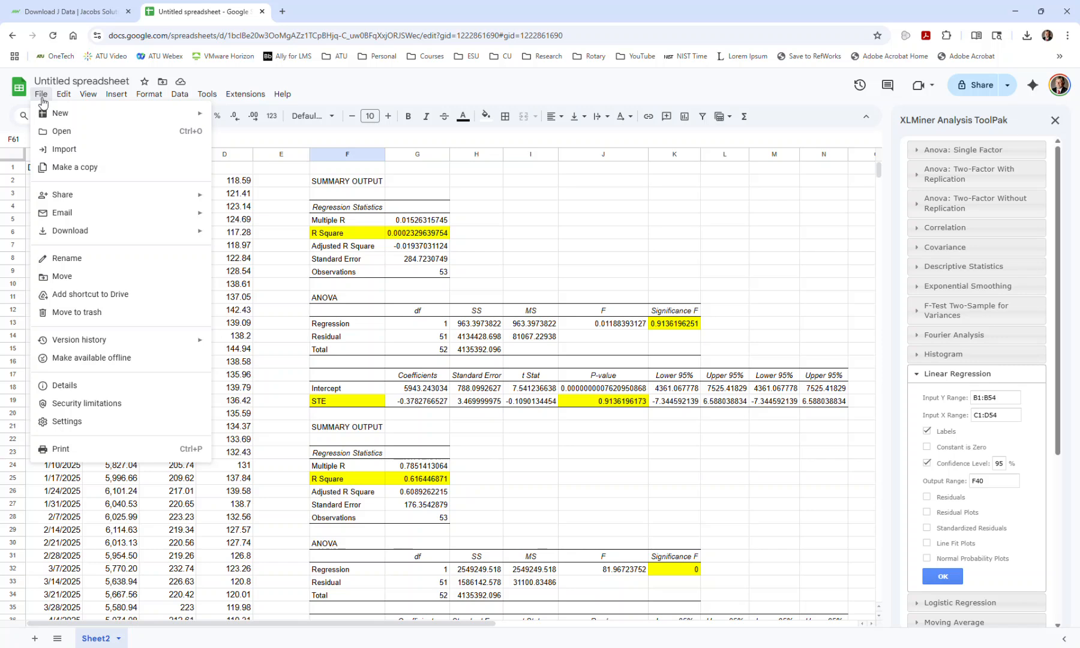
pyautogui.moveTo(90, 201)
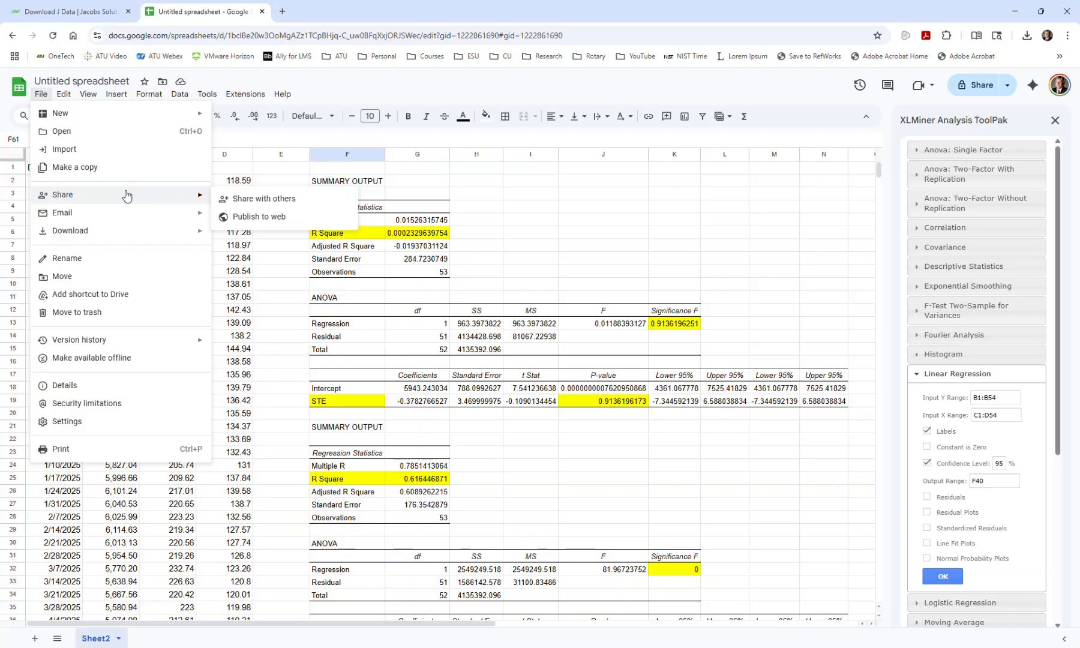
pyautogui.moveTo(149, 94)
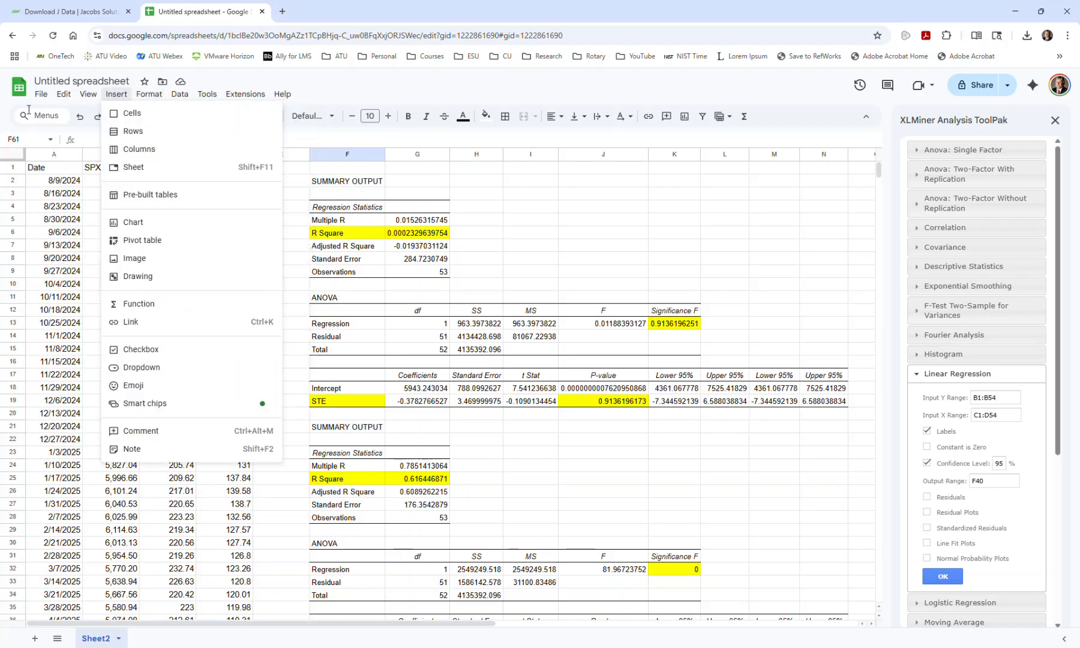
pyautogui.moveTo(48, 99)
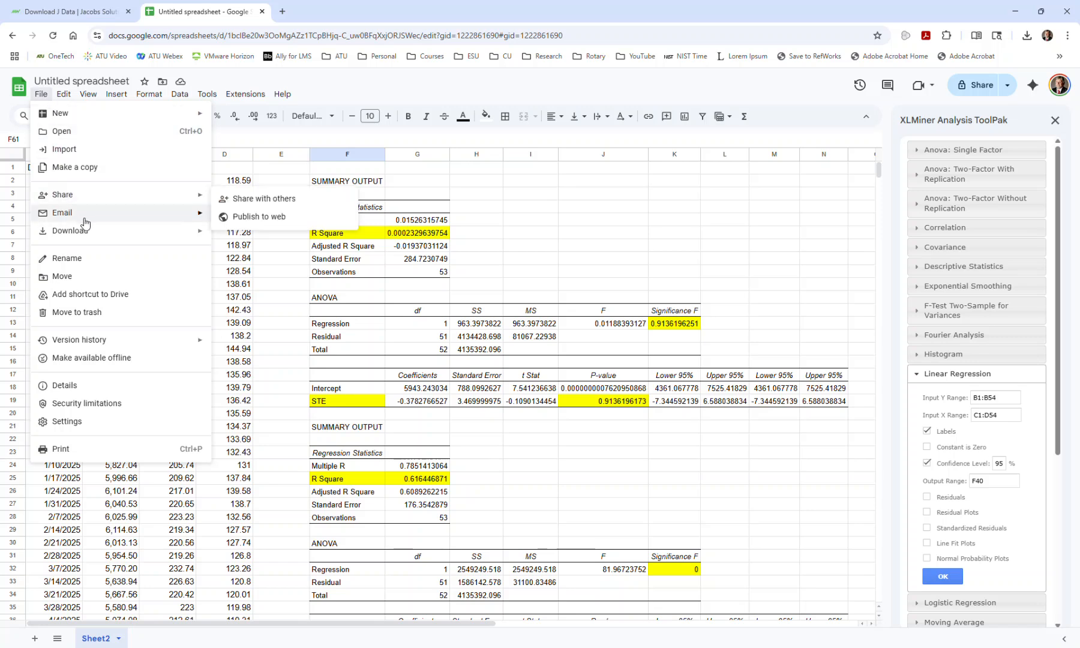
pyautogui.moveTo(92, 239)
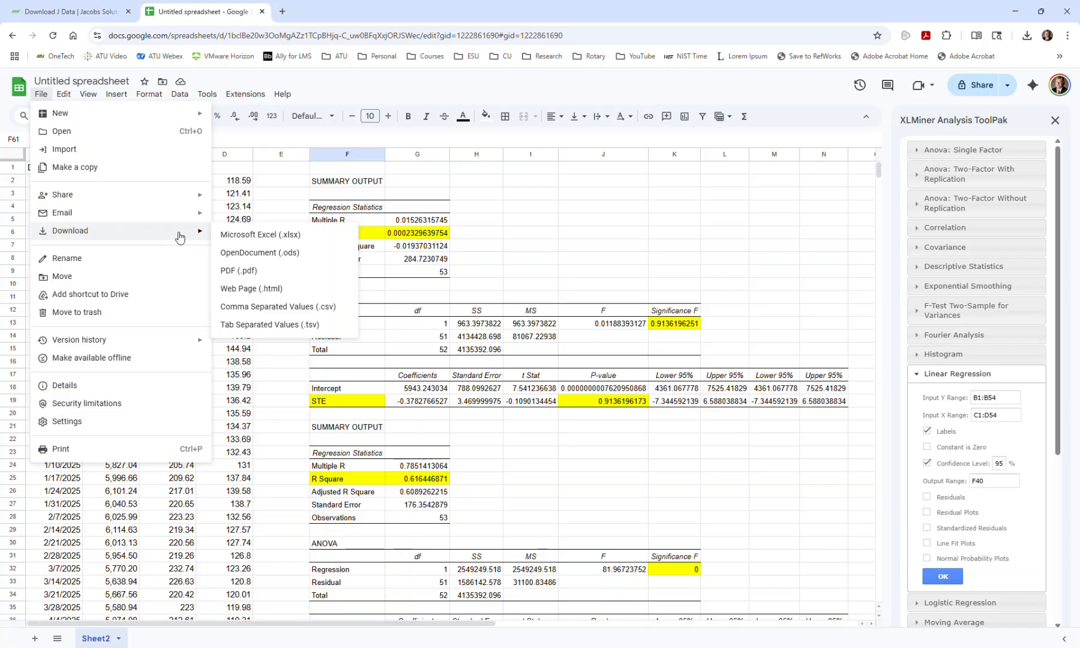
pyautogui.click(268, 239)
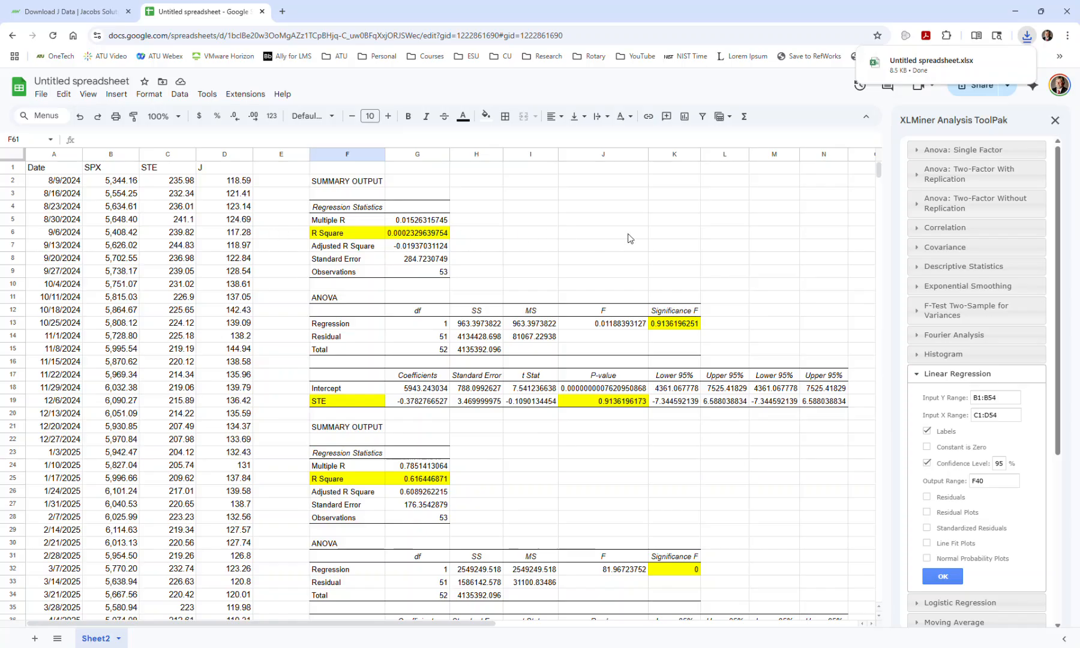
pyautogui.moveTo(930, 65)
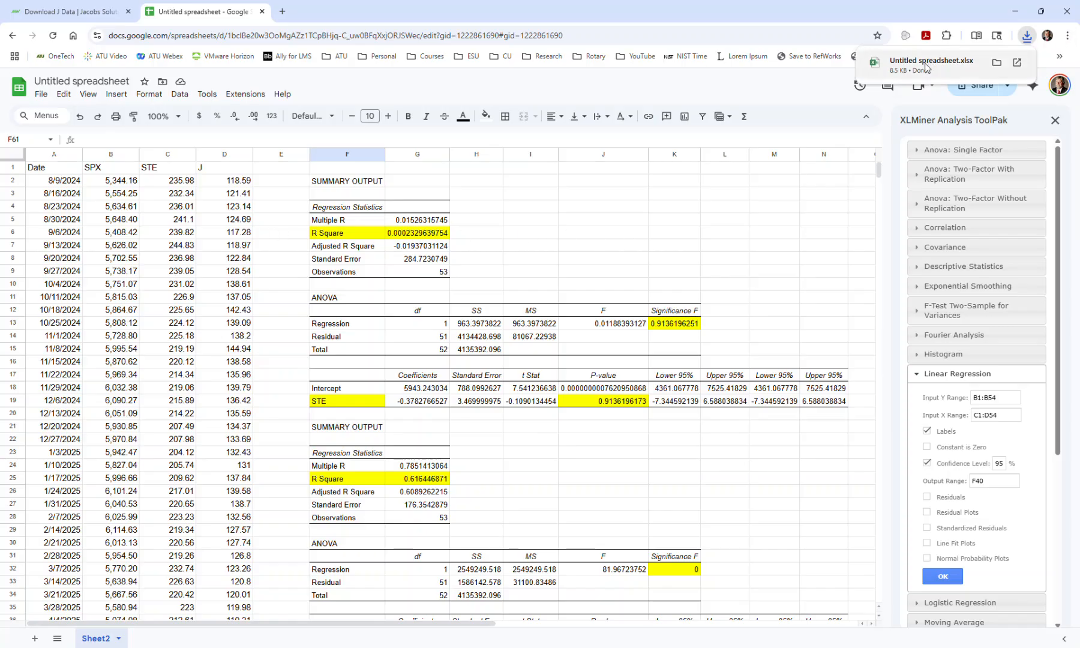